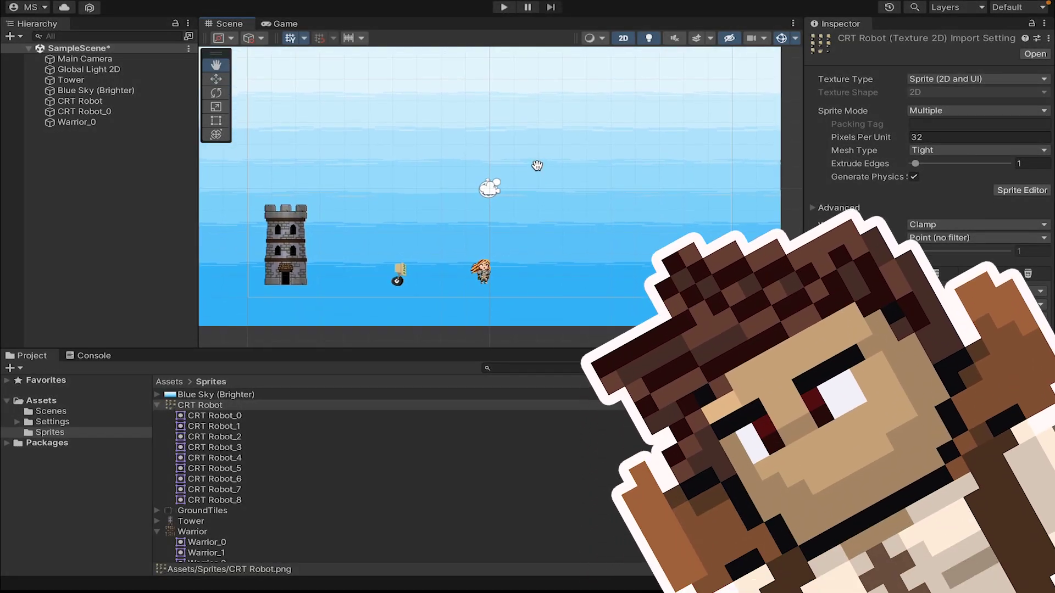
Pan the scene view slightly while the GroundTiles import settings show in the Inspector.
middle_drag(537, 166, 537, 169)
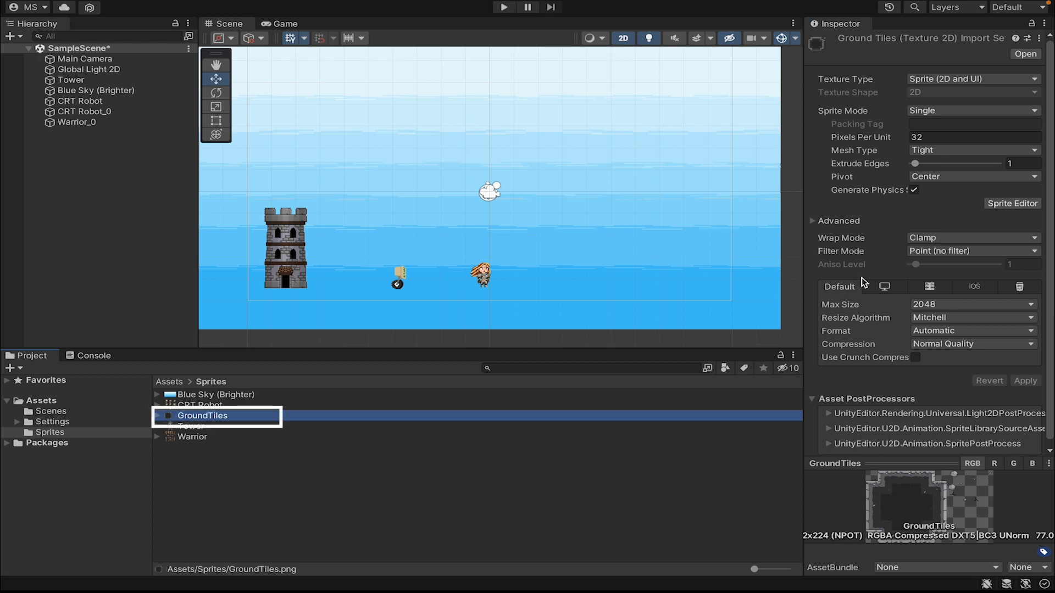
Set the GroundTiles Sprite Mode to Multiple and apply it.
click(934, 112)
click(935, 127)
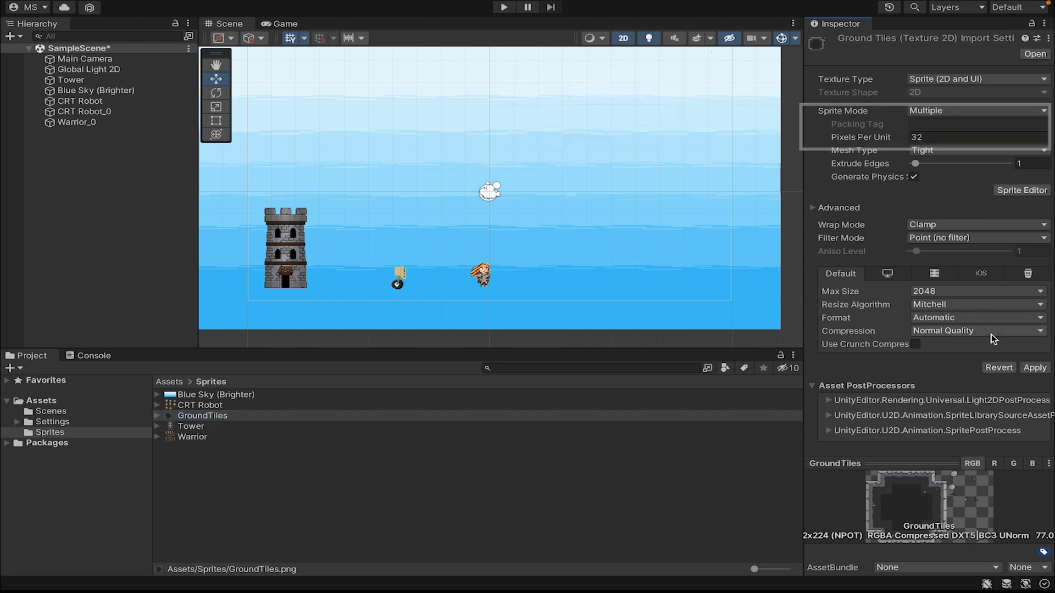
click(1035, 367)
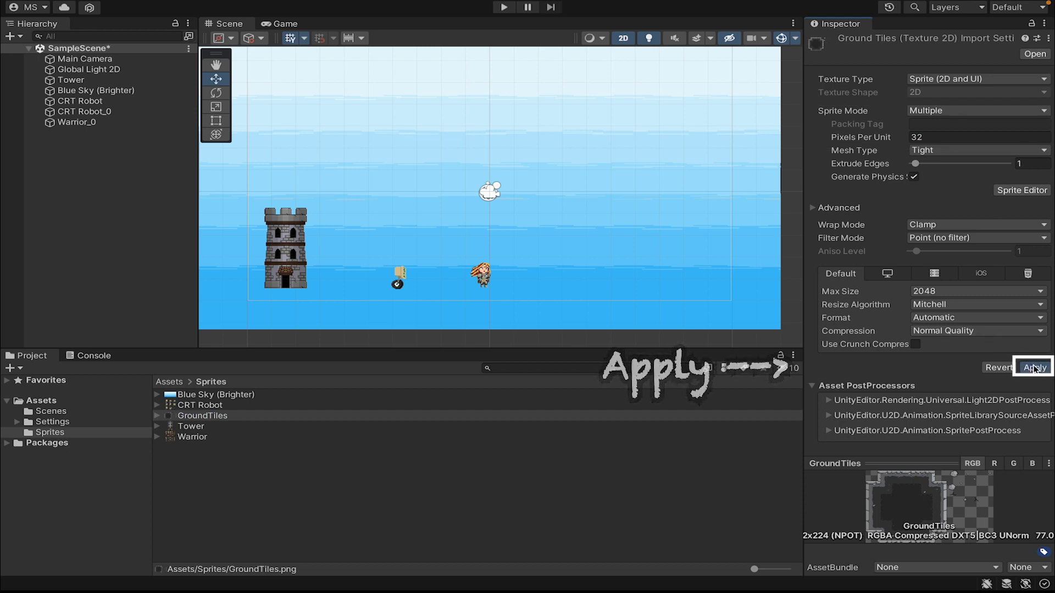
Slice GroundTiles into a 32×32 pixel grid in the Sprite Editor and apply the slicing.
click(1023, 191)
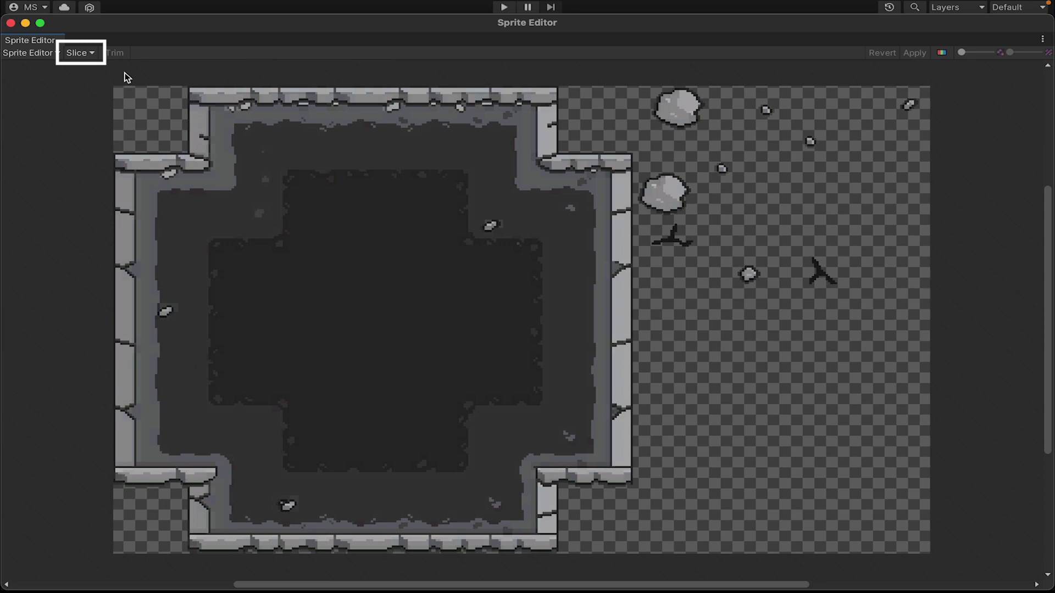
click(83, 53)
click(177, 79)
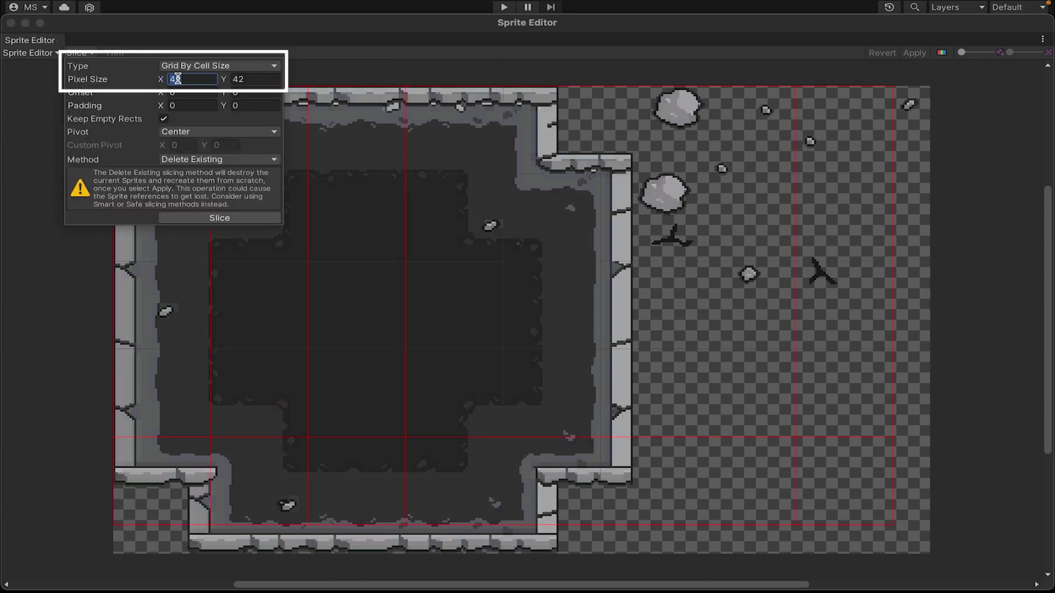
text(32)
key(Tab)
text(32)
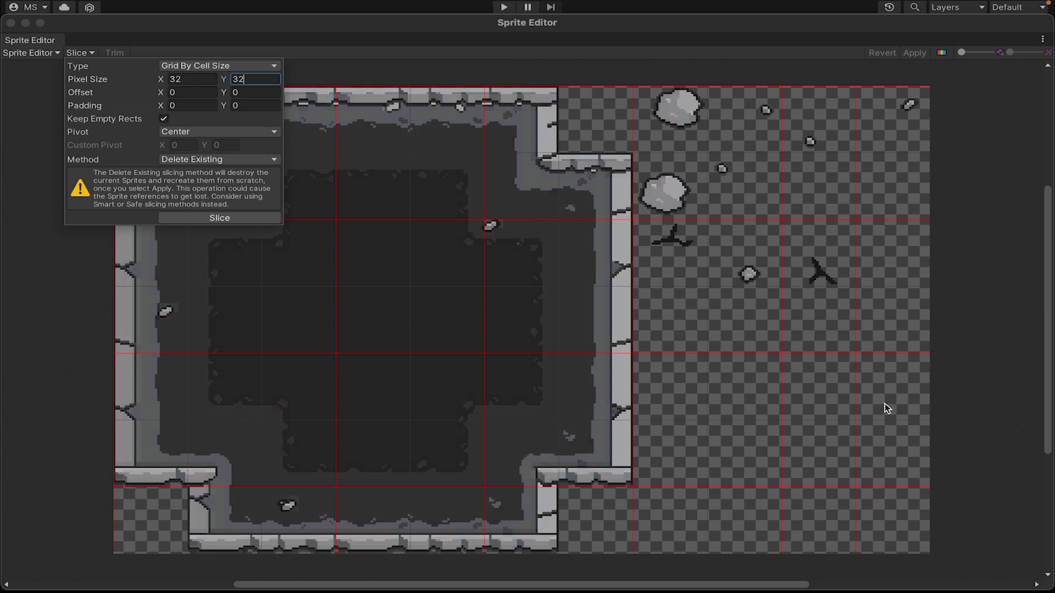
click(245, 218)
click(915, 54)
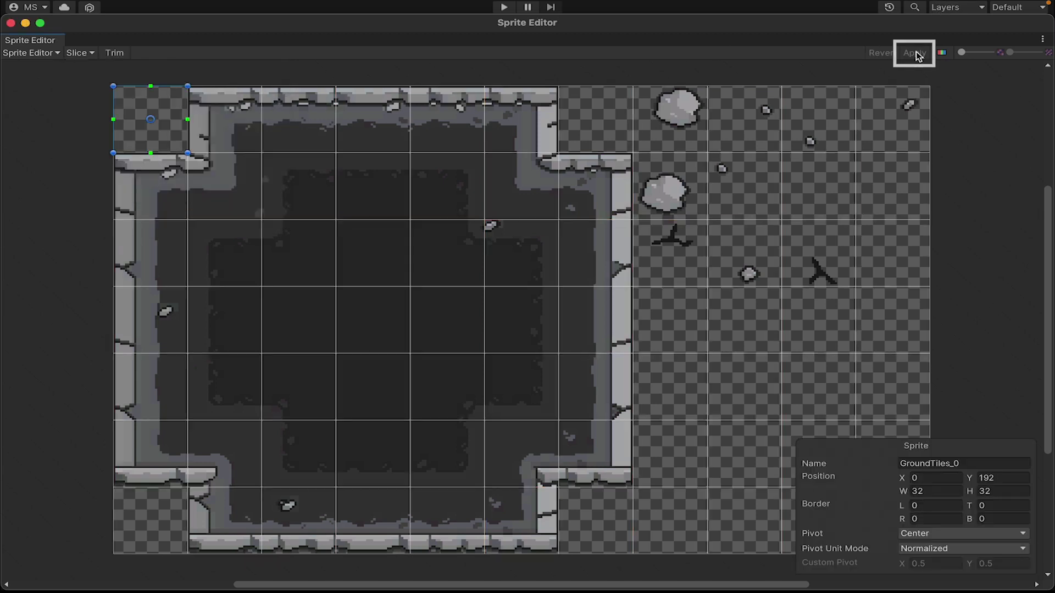
click(10, 23)
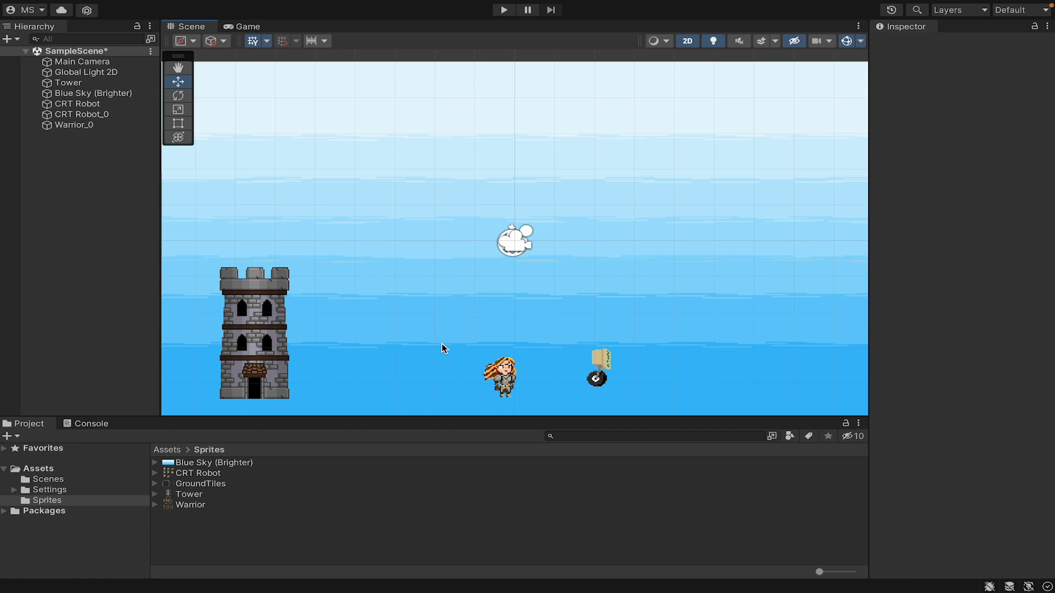
Create a 2D rectangular Tilemap with its Grid and rename the tilemap Ground.
right_click(74, 196)
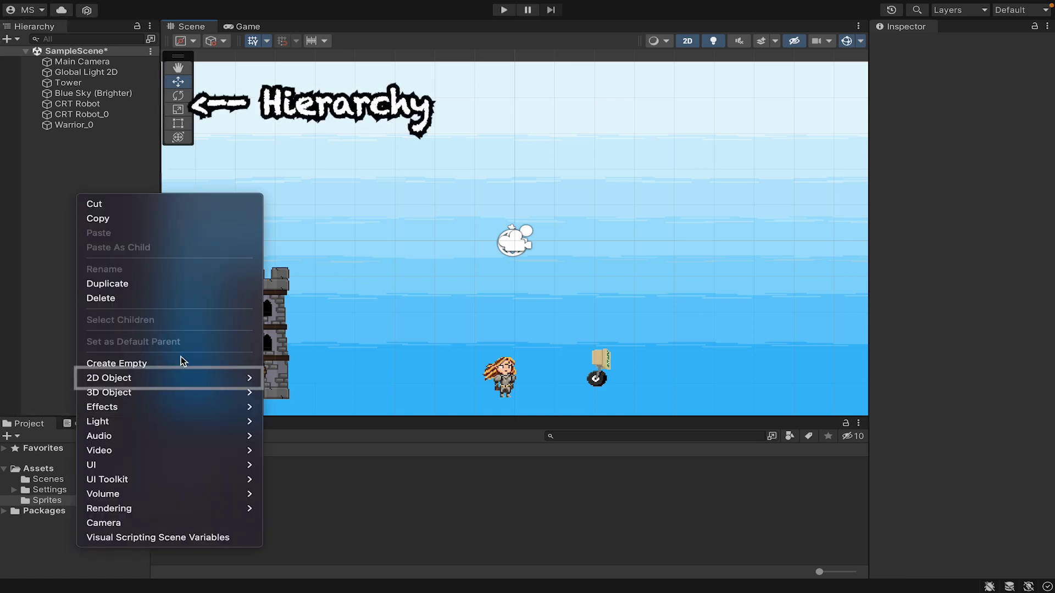
mouse_move(180, 378)
mouse_move(326, 409)
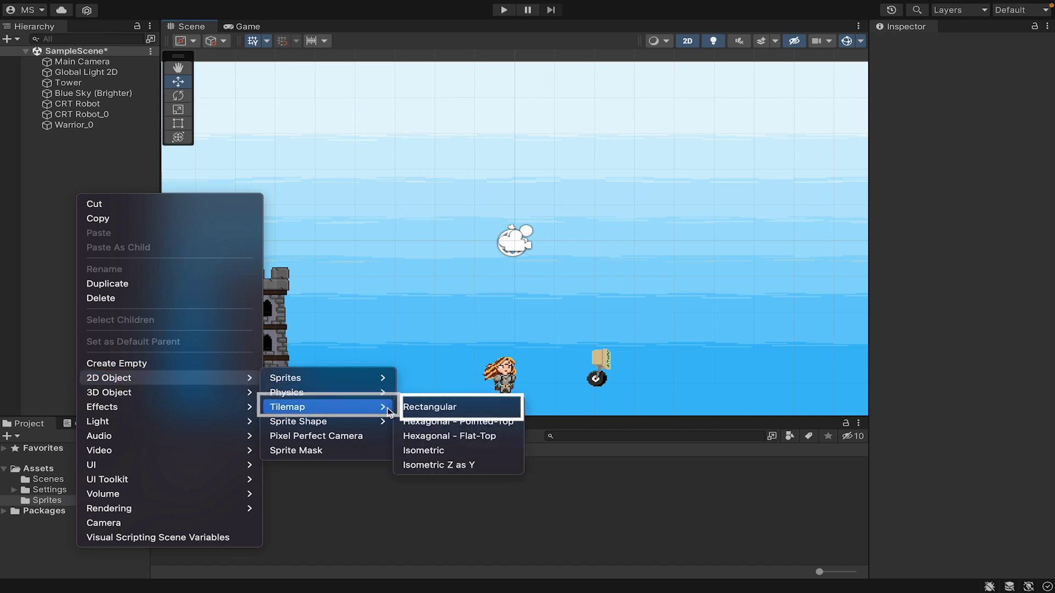
click(430, 407)
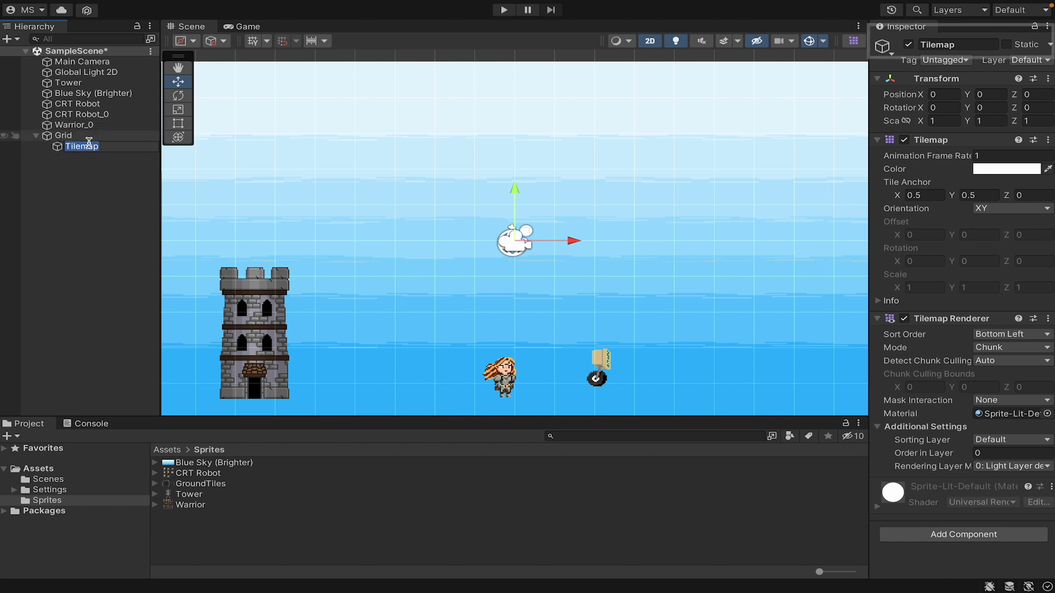
click(972, 42)
text(Grou)
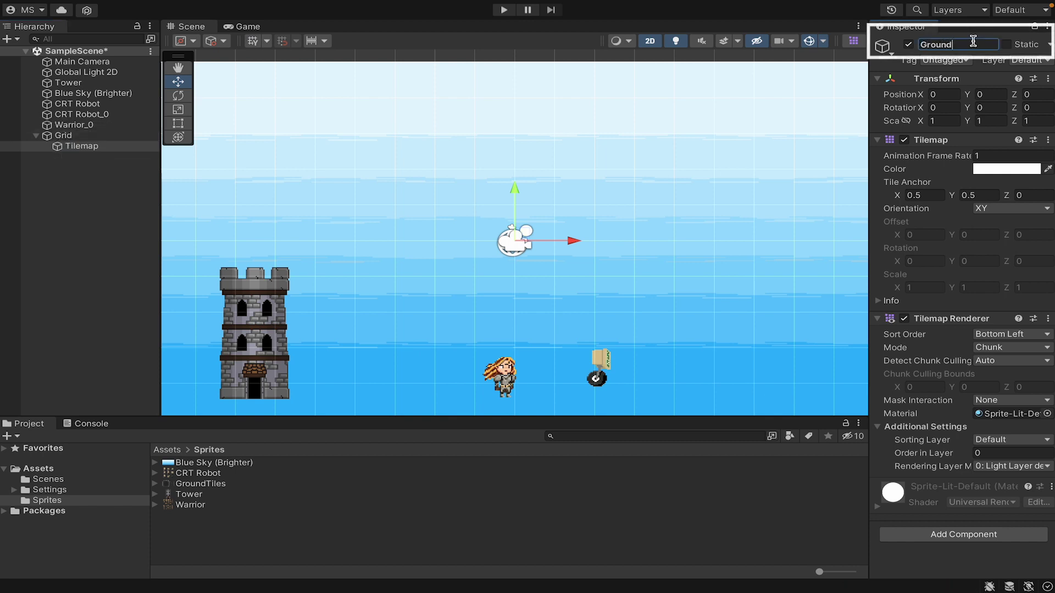
text(nd)
key(Return)
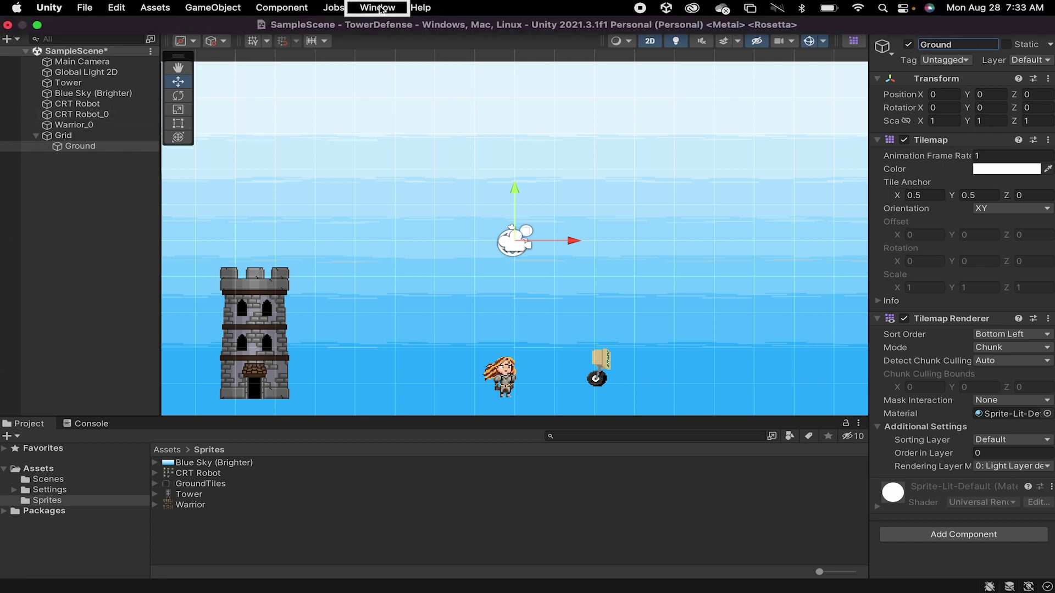
click(378, 8)
click(404, 187)
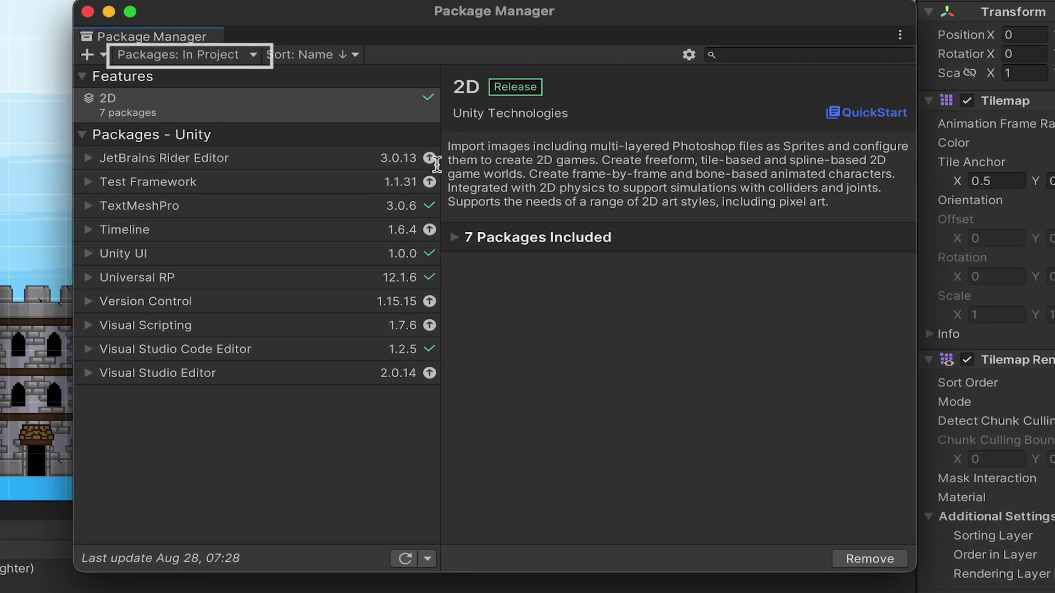
click(242, 53)
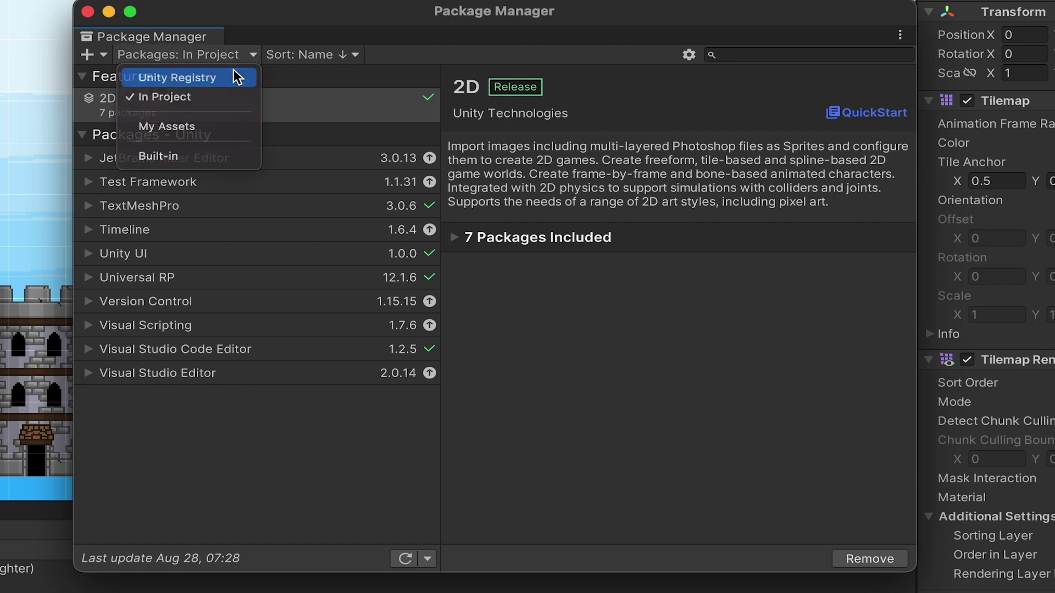
click(233, 72)
click(739, 54)
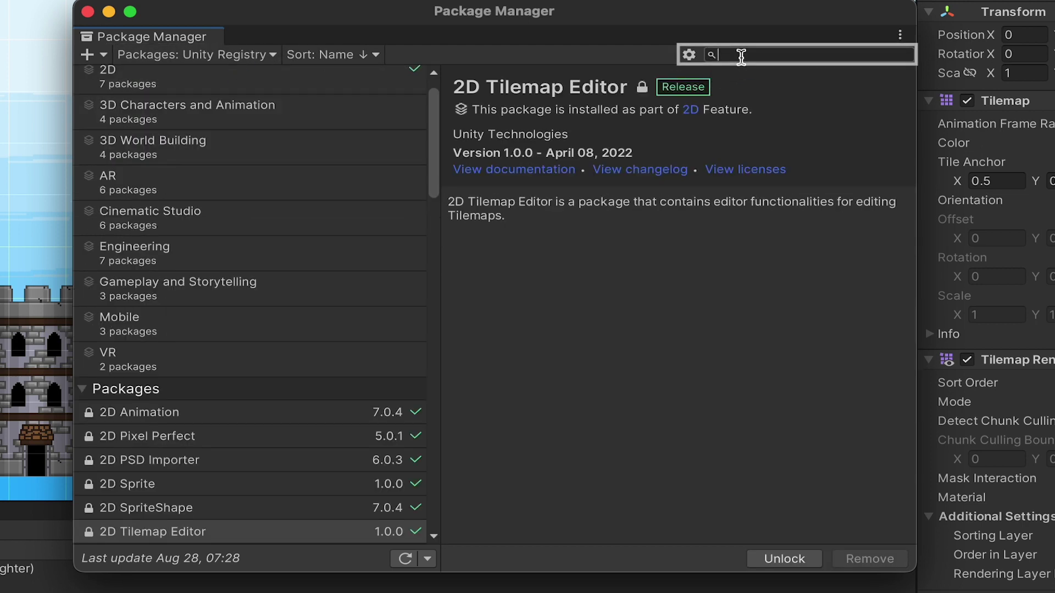
text(tile)
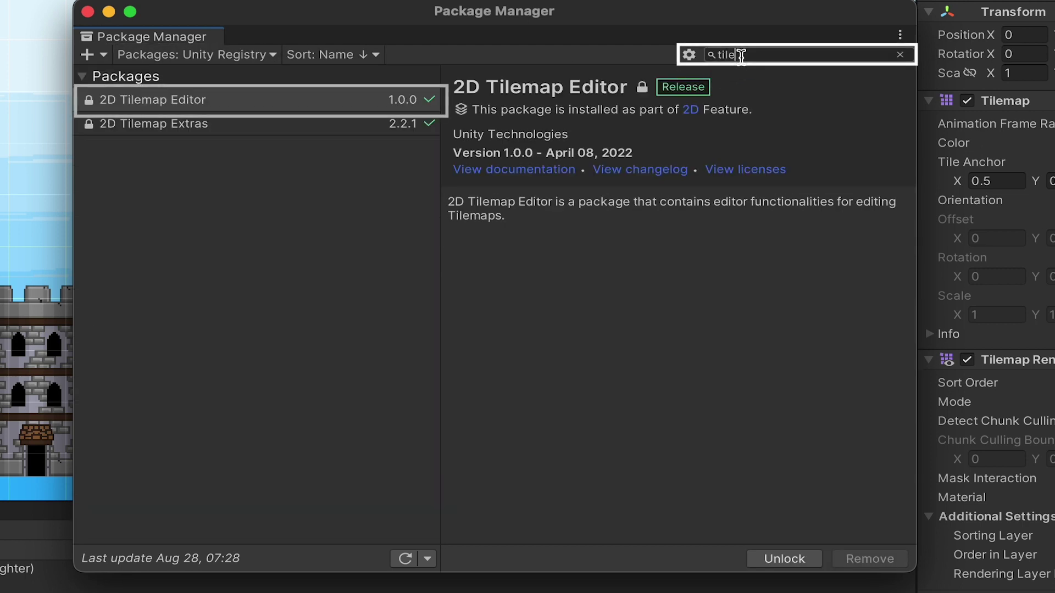
click(164, 102)
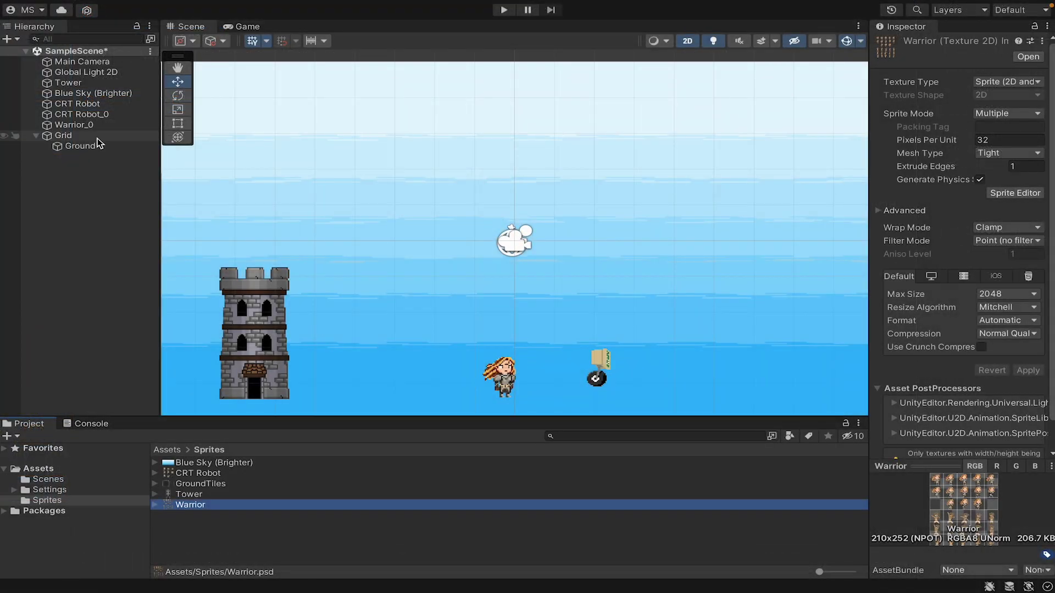
With Grid selected, open the Tile Palette and dock it enlarged beside the Project panel.
click(63, 135)
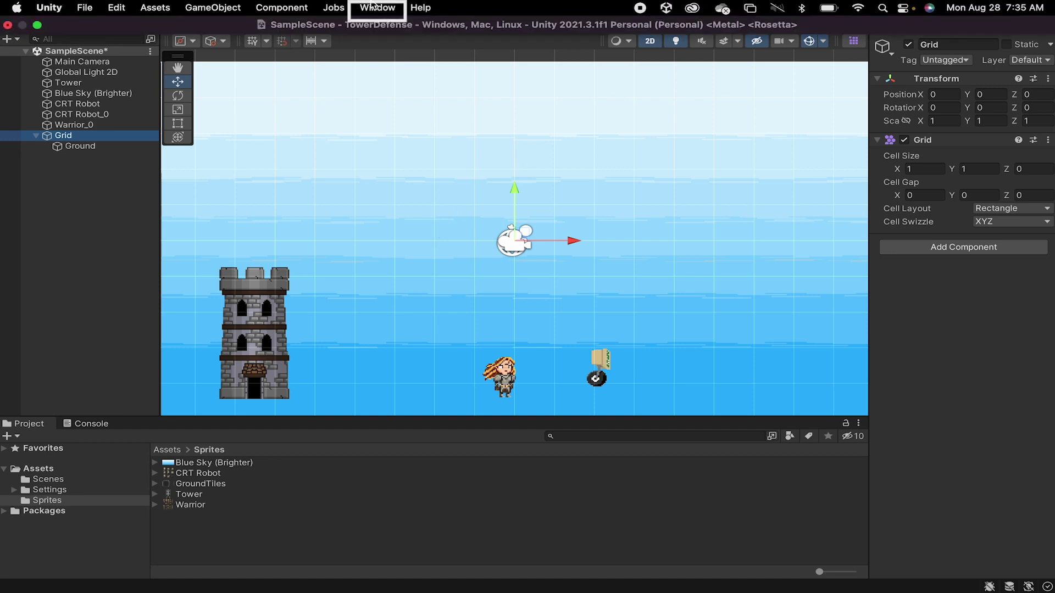
click(377, 8)
mouse_move(420, 359)
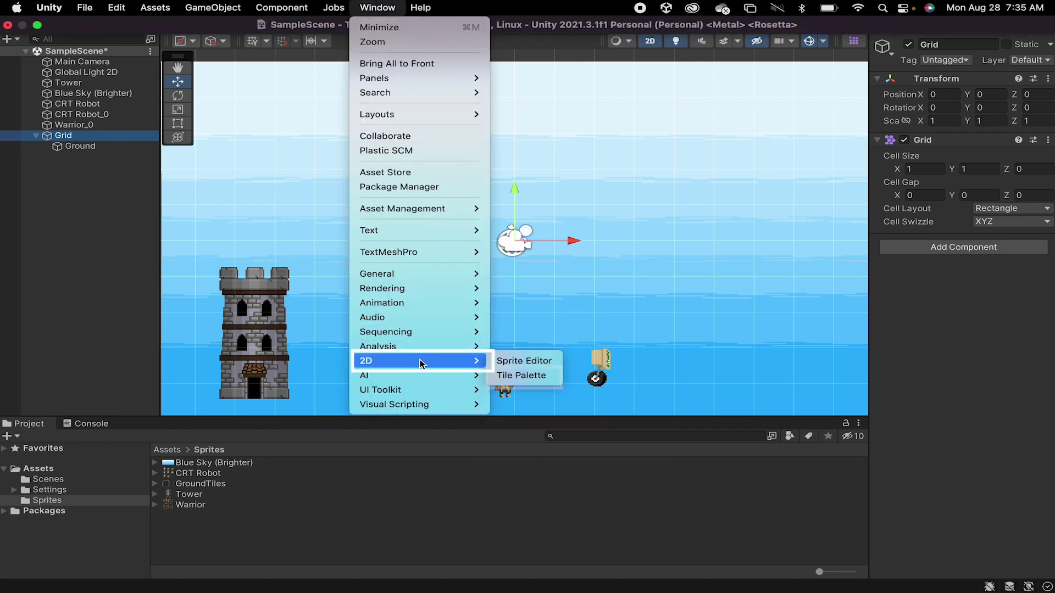
click(522, 376)
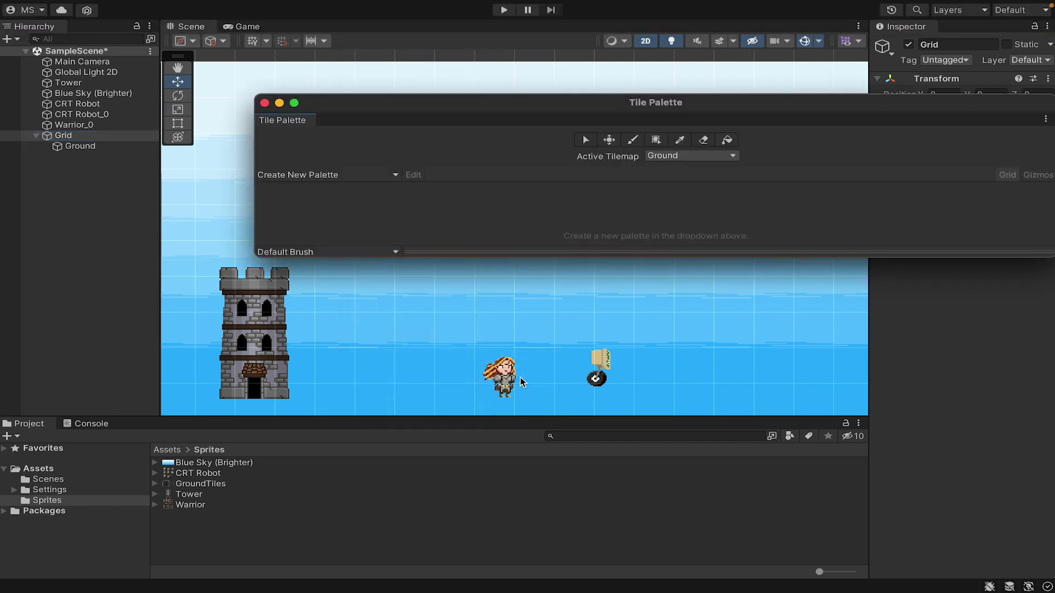
drag(427, 104, 333, 103)
drag(965, 252, 777, 333)
drag(246, 105, 778, 518)
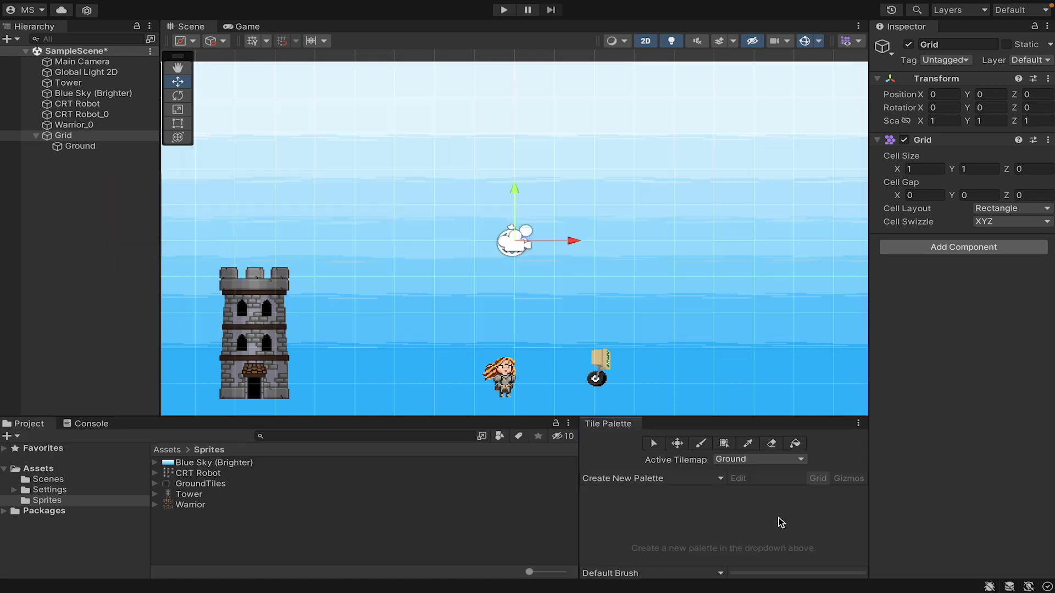
drag(709, 416, 705, 357)
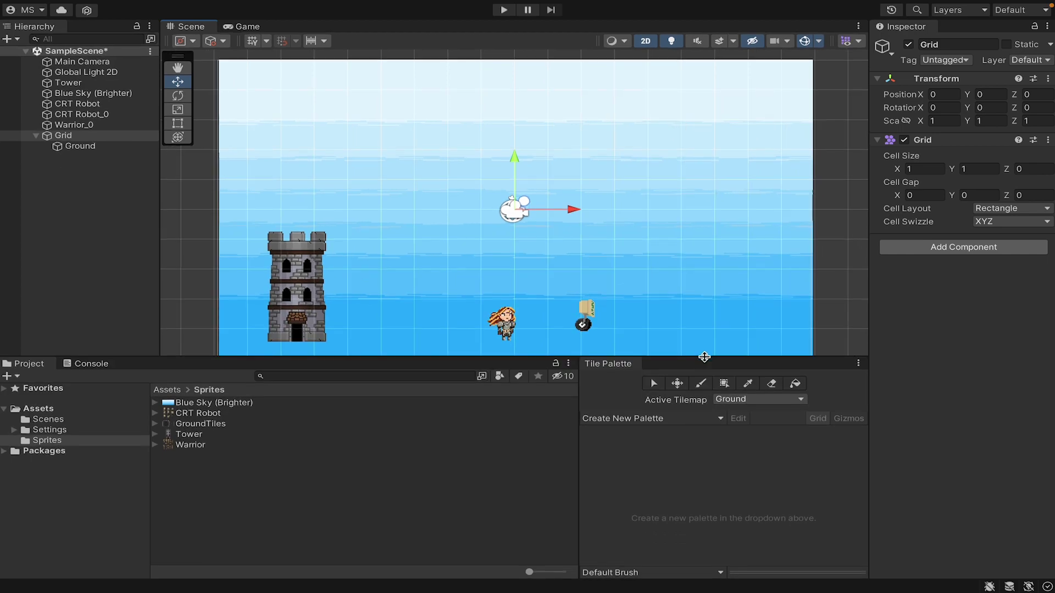
Create a new tile palette named GroundTilles.
click(638, 418)
click(674, 447)
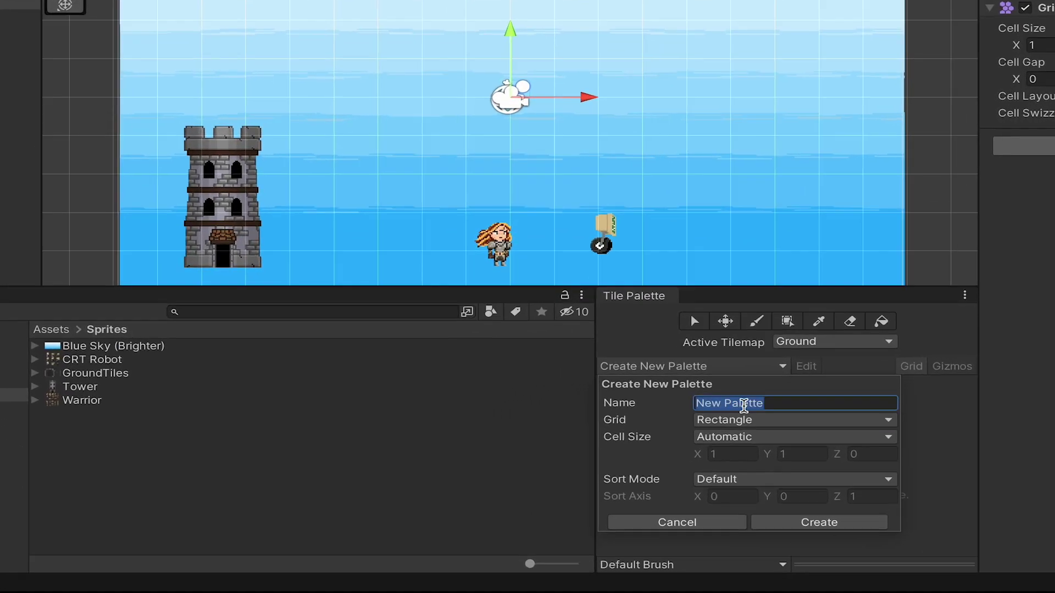
text(GroundTil)
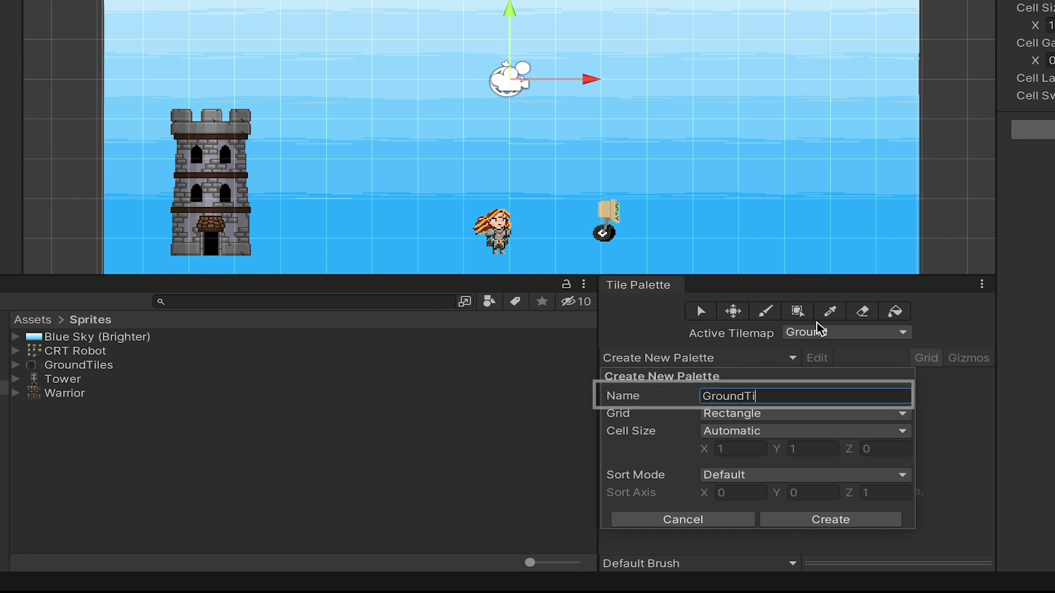
text(les)
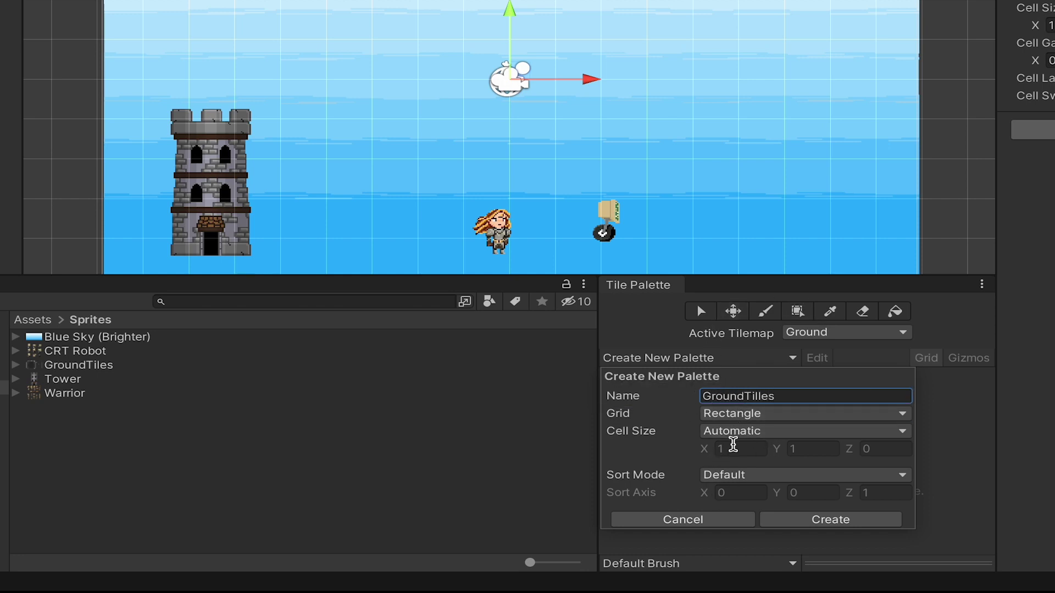
click(827, 523)
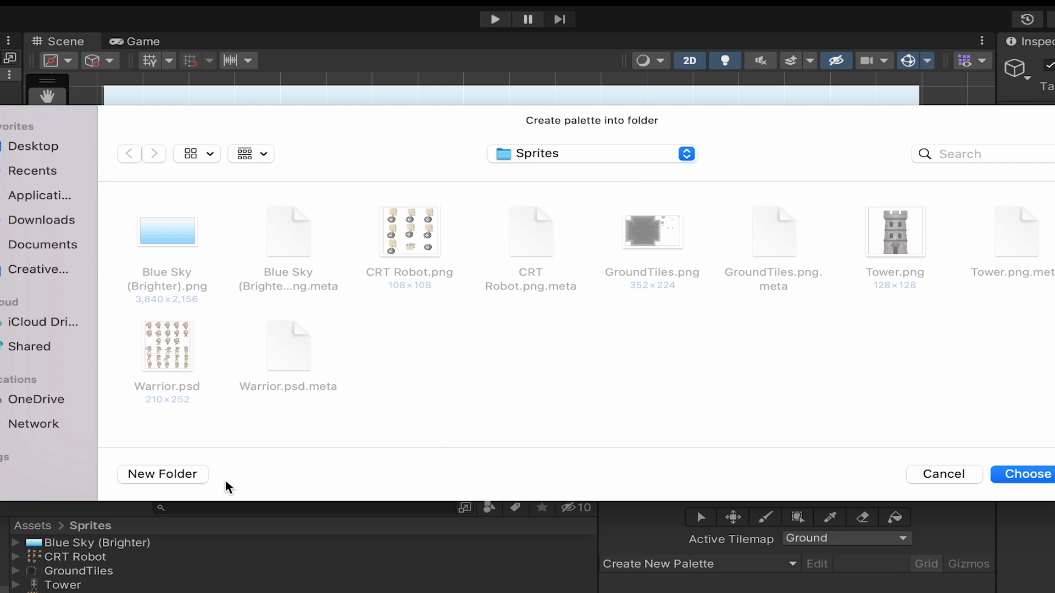
Make a new Tiles folder and save the palette into it.
click(163, 474)
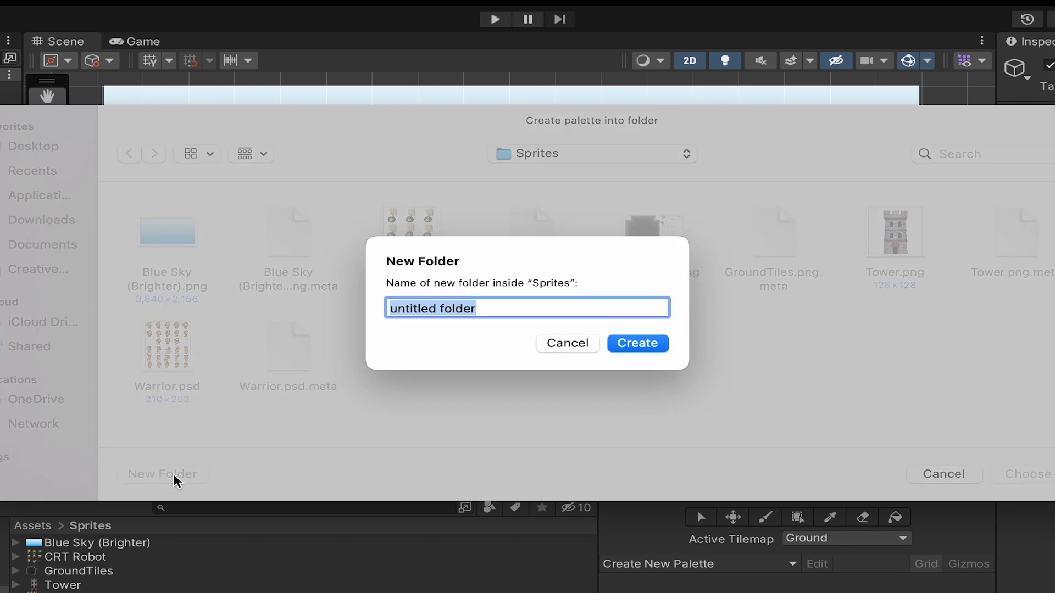
text(Tiles)
key(Return)
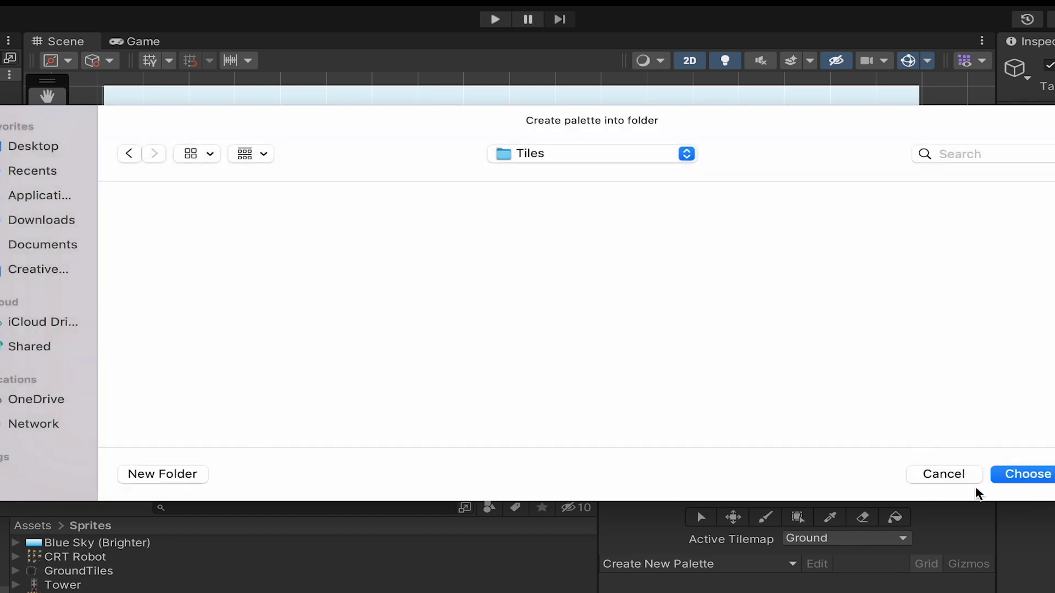
click(1022, 475)
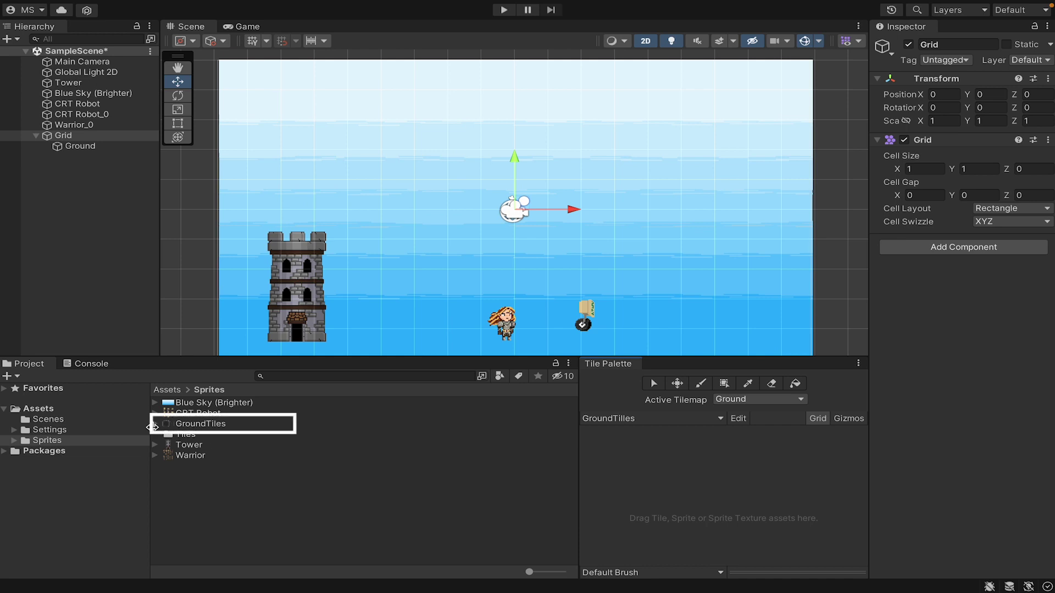
Drag the GroundTiles sprites into the palette, generating the tile assets into the Tiles folder.
click(155, 424)
click(155, 424)
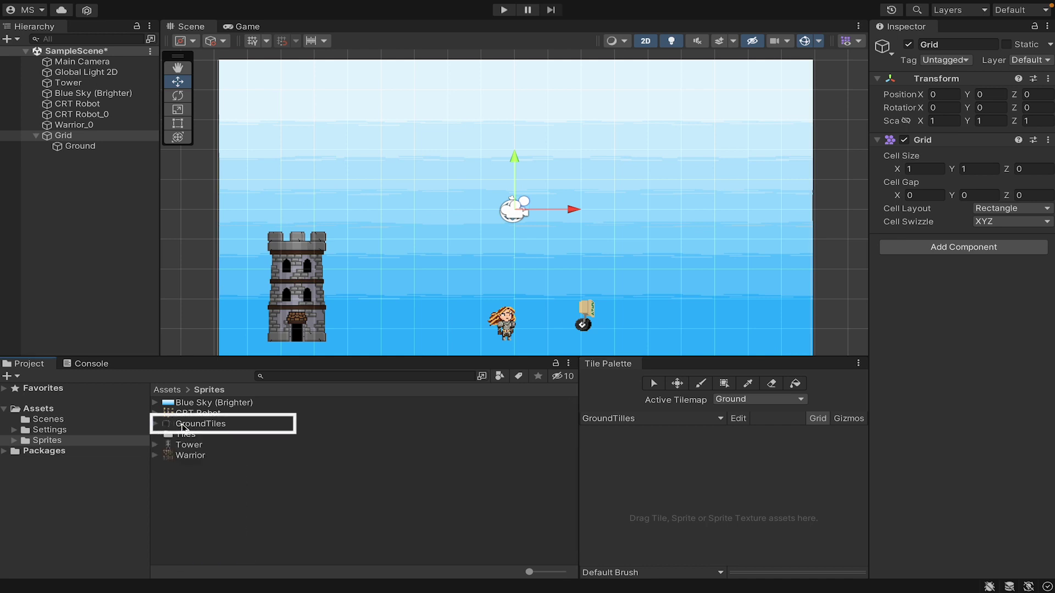
drag(183, 429, 688, 468)
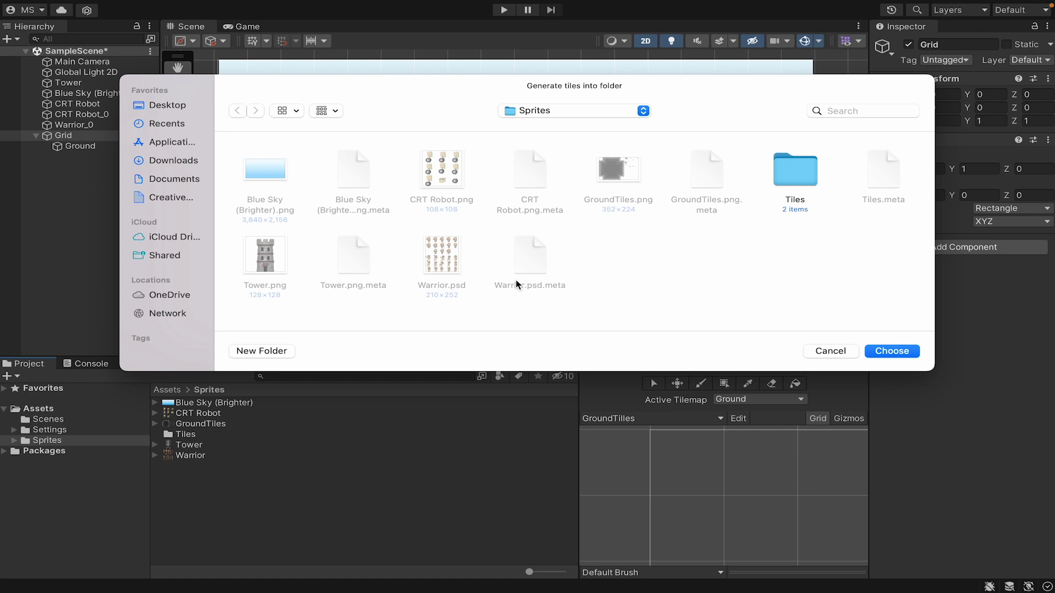
double_click(789, 169)
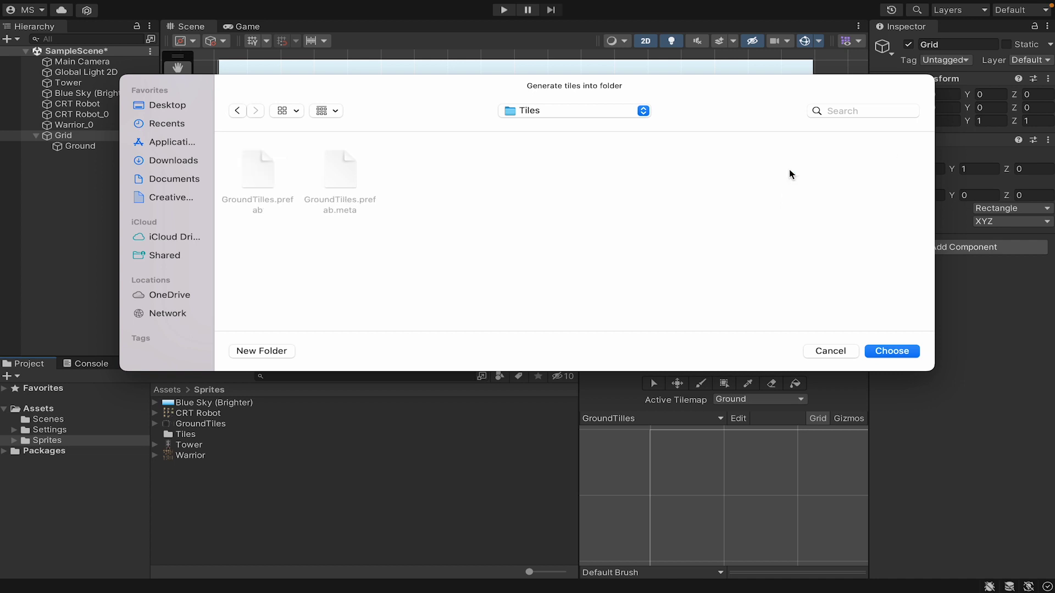
click(893, 351)
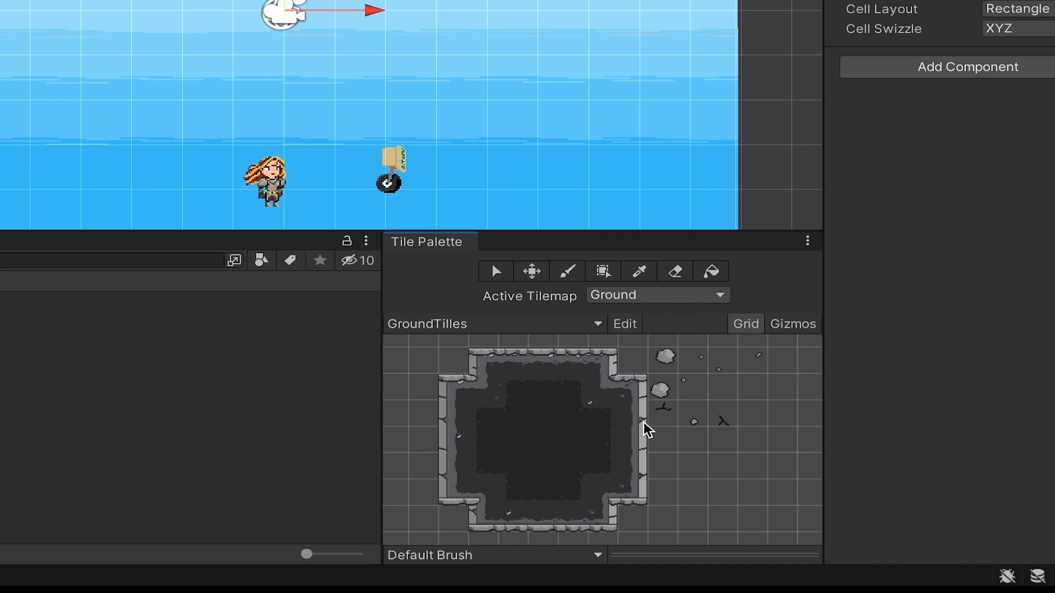
click(532, 358)
Paint a three-tile corner and top-edge platform at top-left, then erase it.
click(503, 361)
click(487, 362)
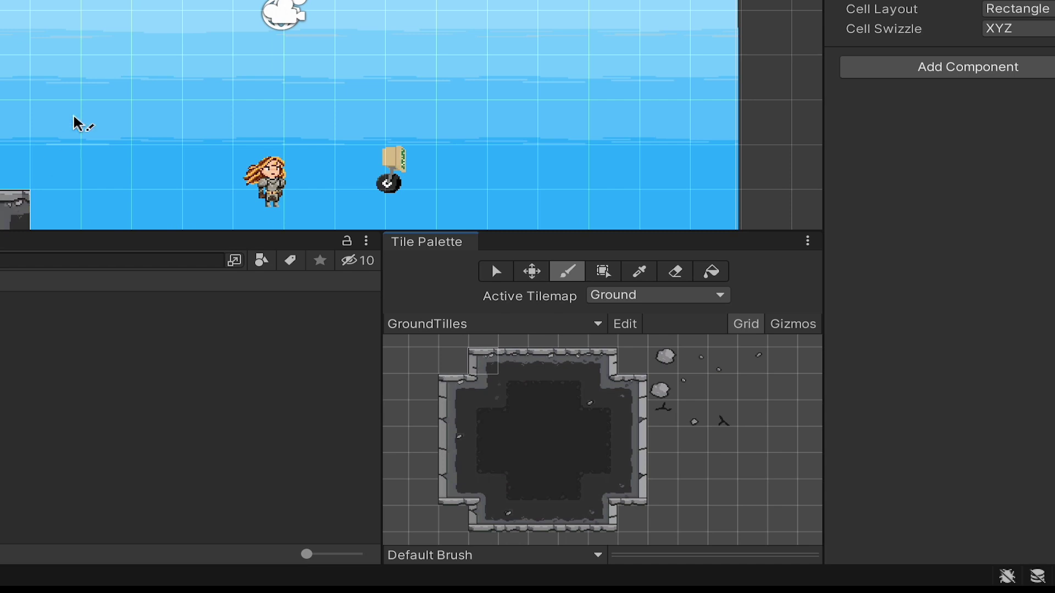
click(84, 96)
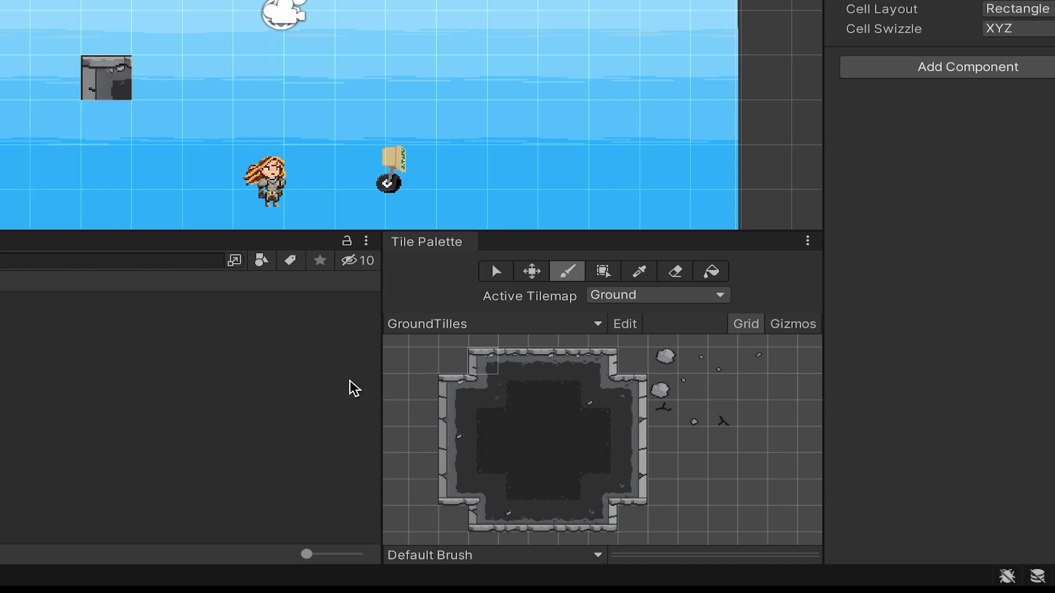
click(522, 360)
drag(156, 77, 207, 78)
shift+click(226, 113)
click(675, 278)
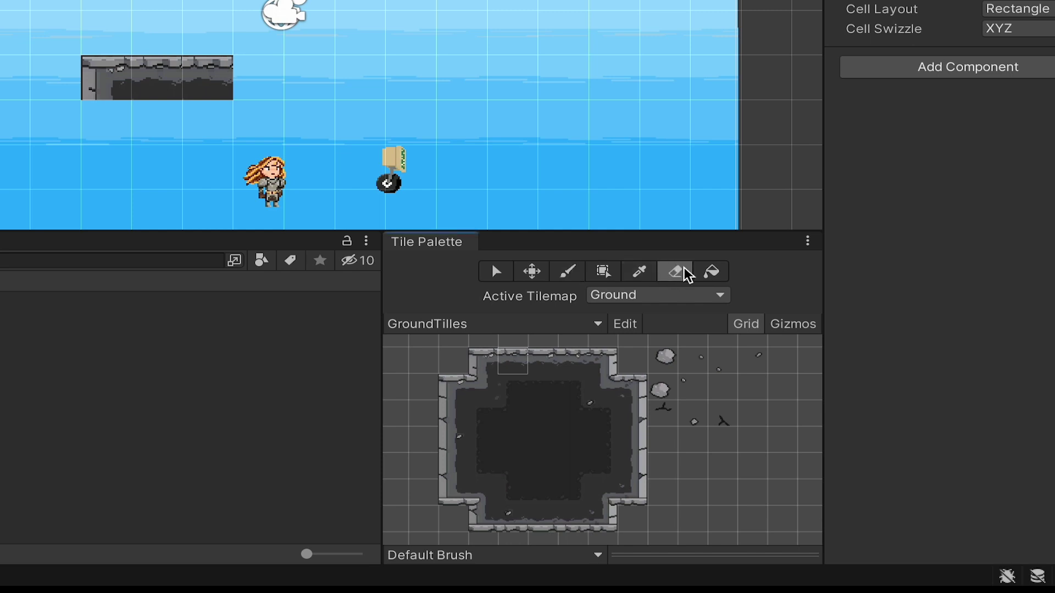
drag(220, 99, 112, 94)
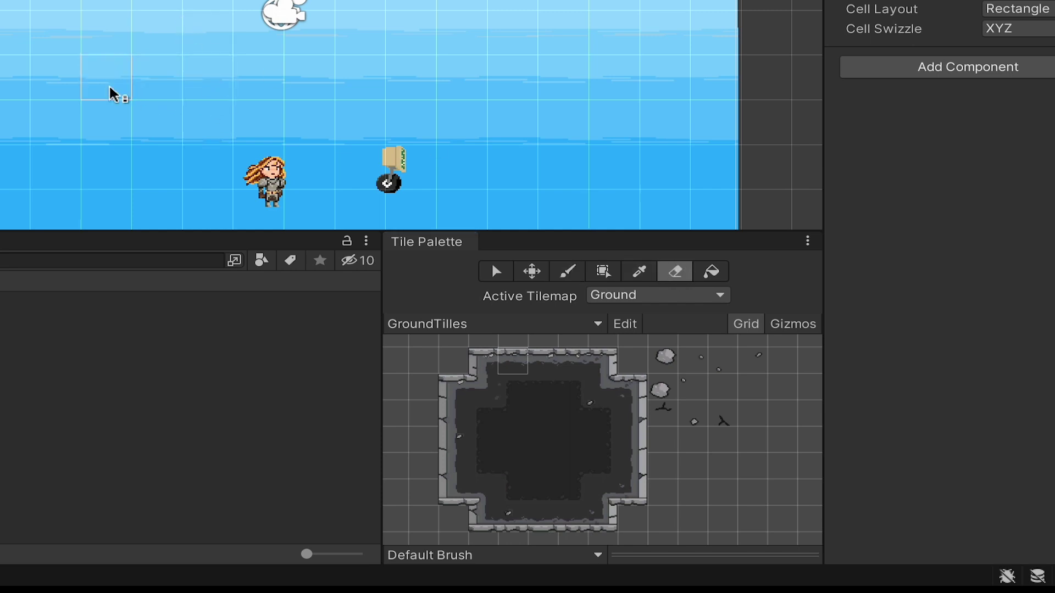
Paint a column of wall tiles at the cliff's left edge.
middle_drag(189, 172, 188, 87)
scroll(184, 87, down, 1)
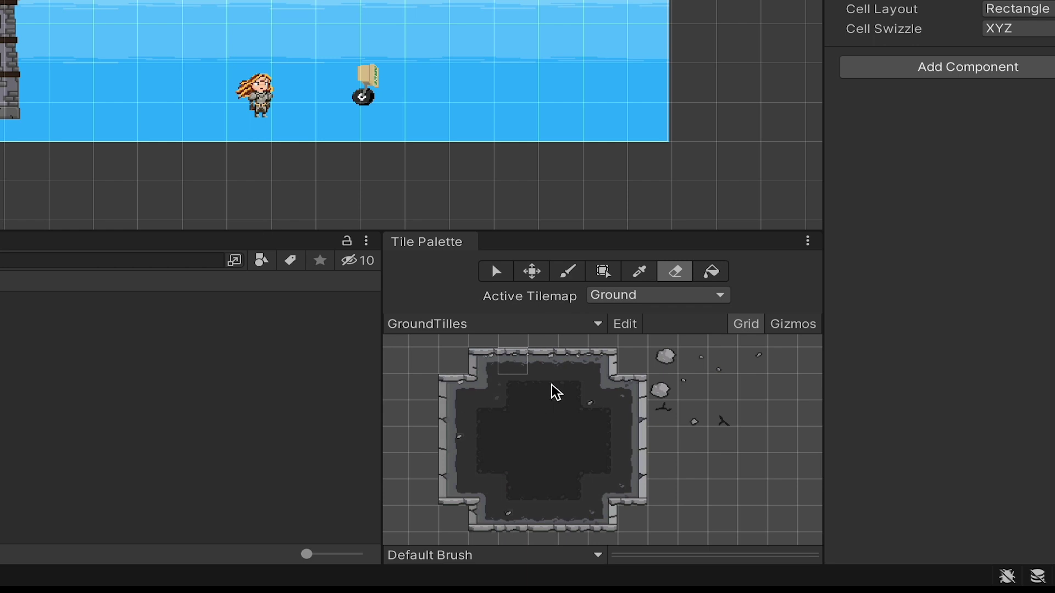
key(i)
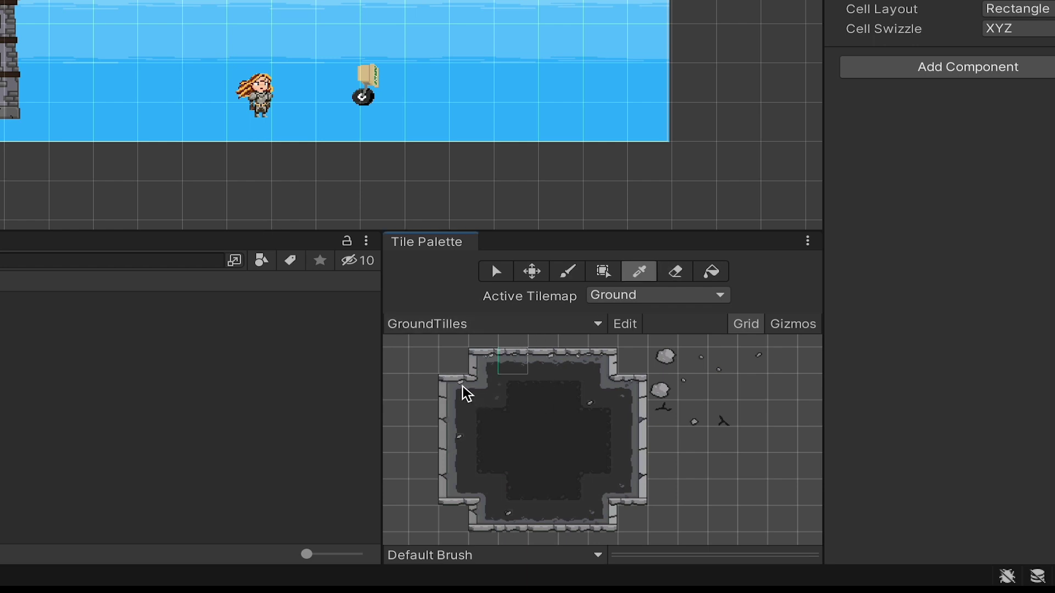
drag(466, 393, 454, 423)
drag(459, 467, 459, 471)
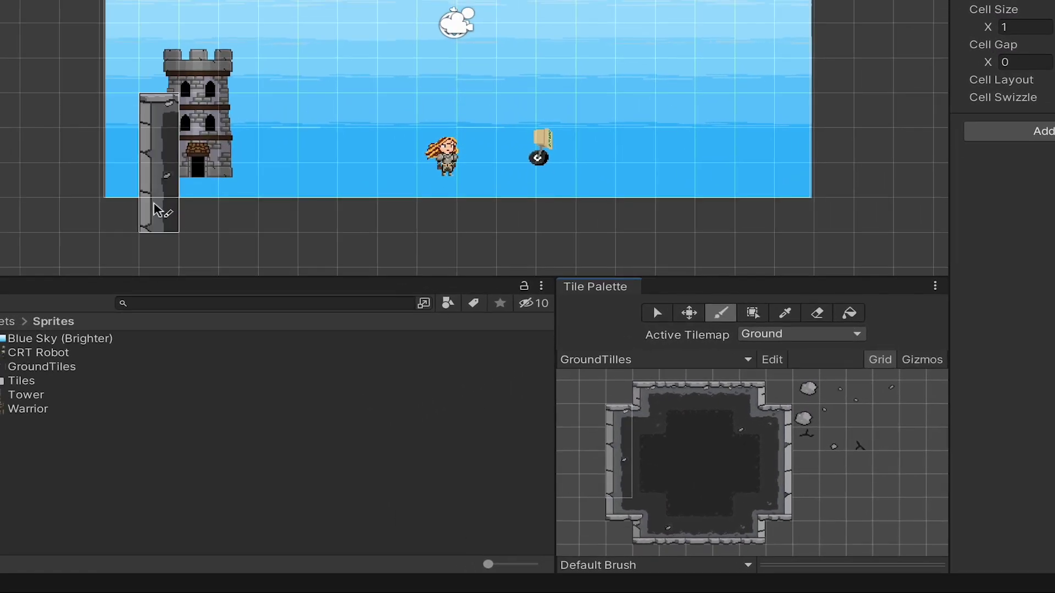
click(158, 212)
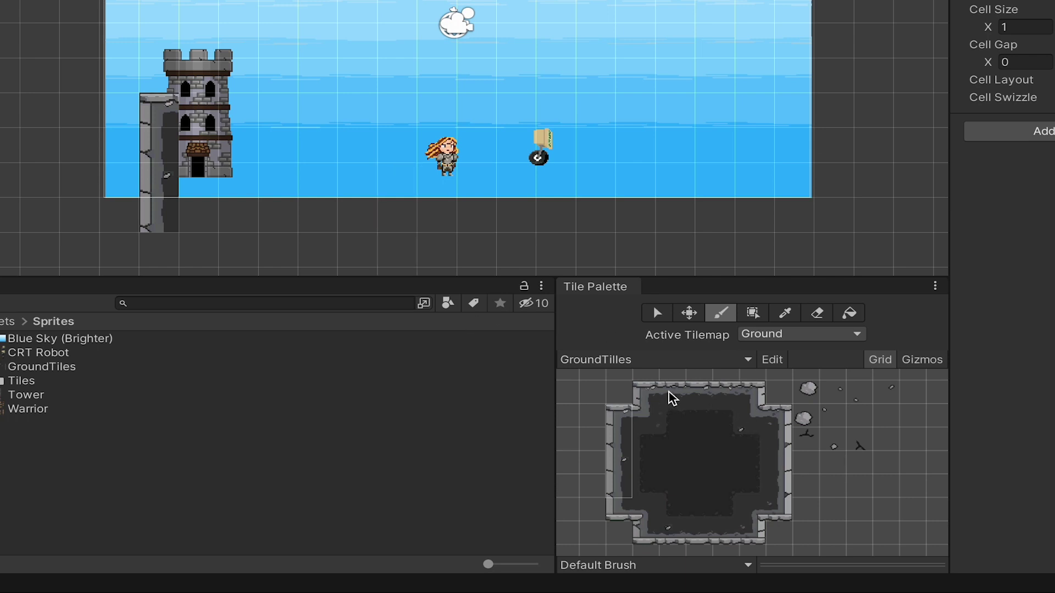
Paint a cliff-top and earth-fill ground block across the scene and preview it in Game view.
key(i)
mouse_move(666, 391)
mouse_down()
mouse_move(738, 423)
mouse_move(735, 497)
mouse_up()
drag(267, 254, 705, 254)
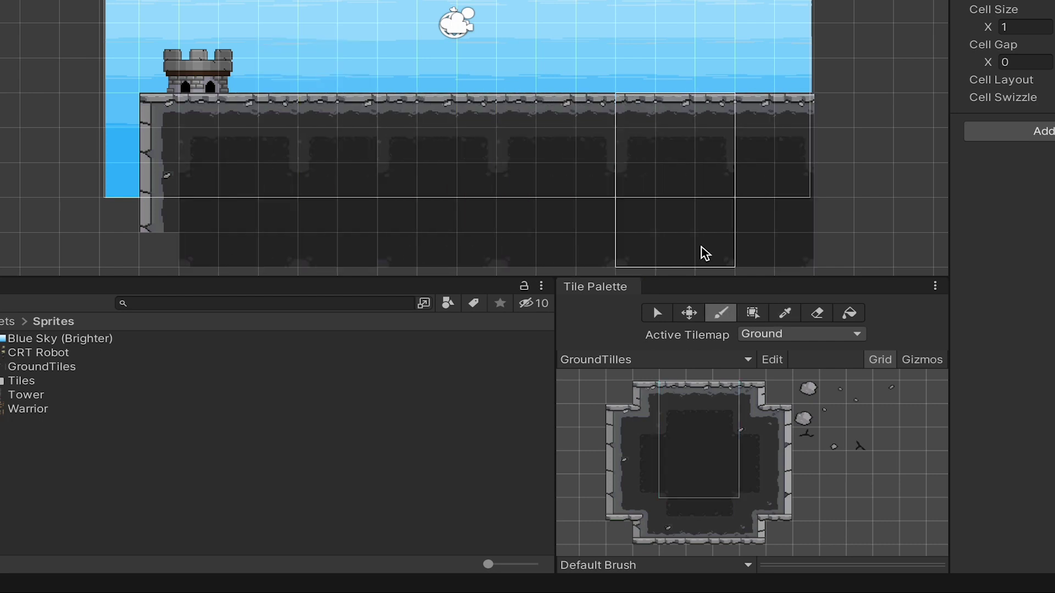
click(697, 418)
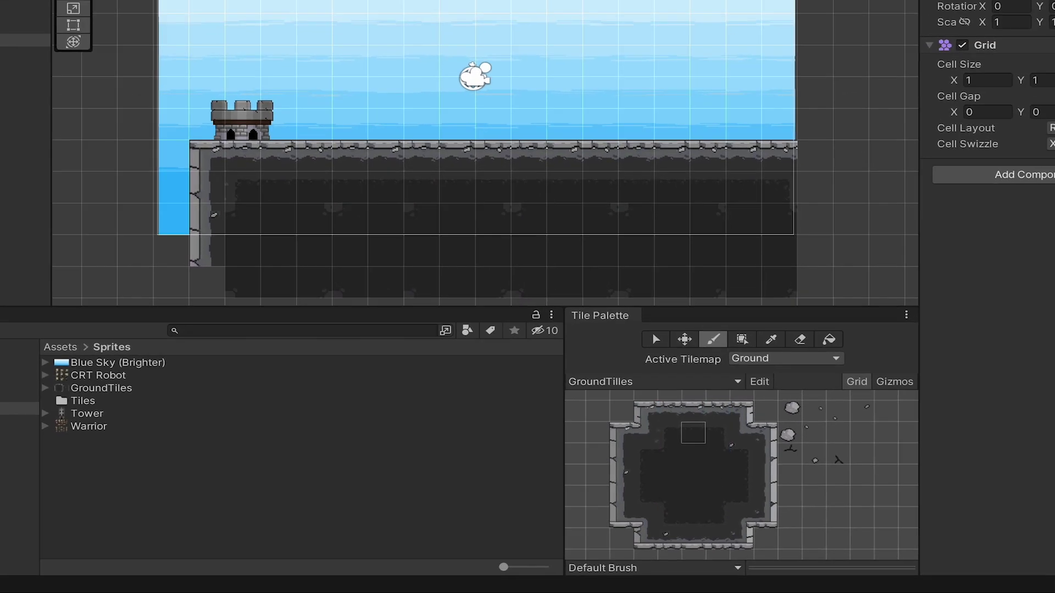
click(256, 28)
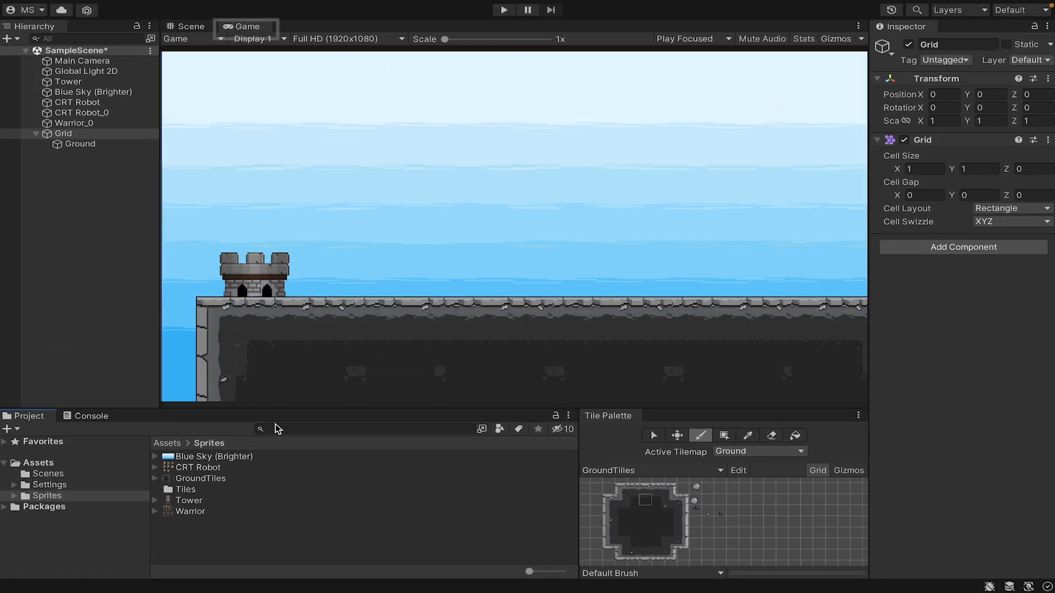
Set the Ground tilemap's Order in Layer to -1.
click(109, 146)
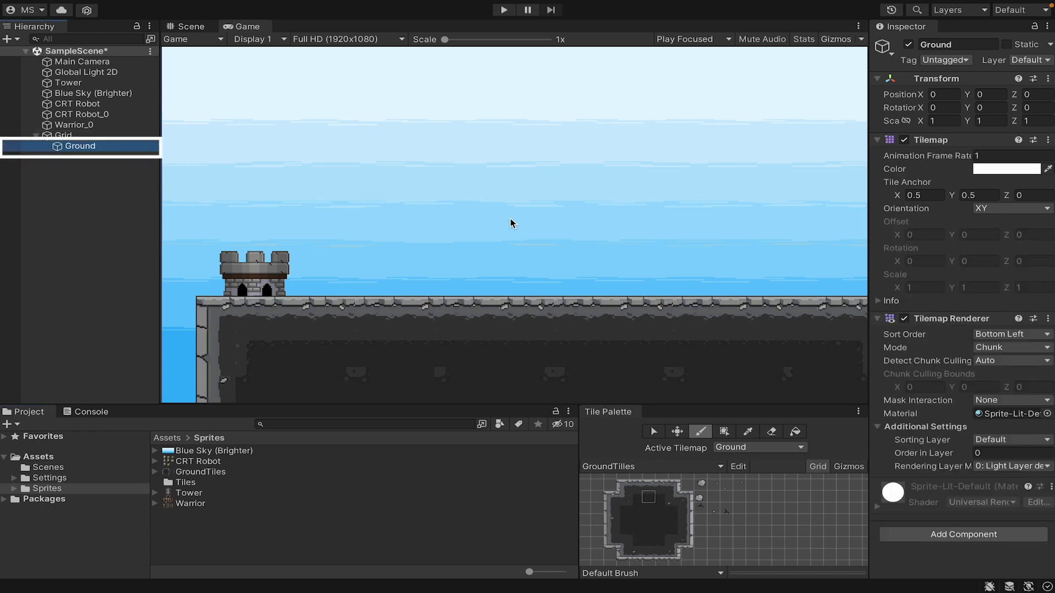
click(190, 27)
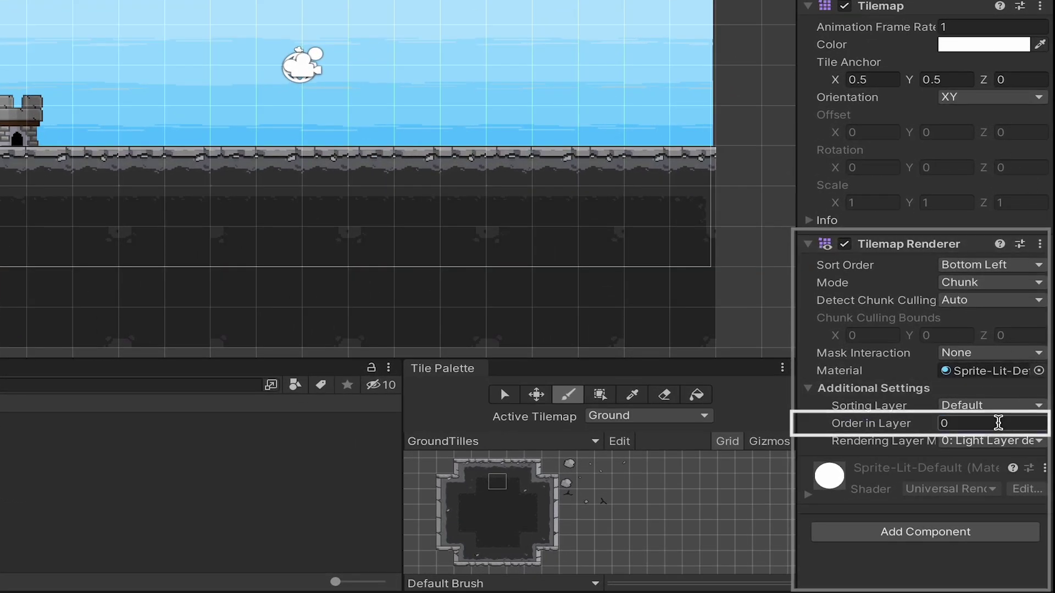
click(998, 423)
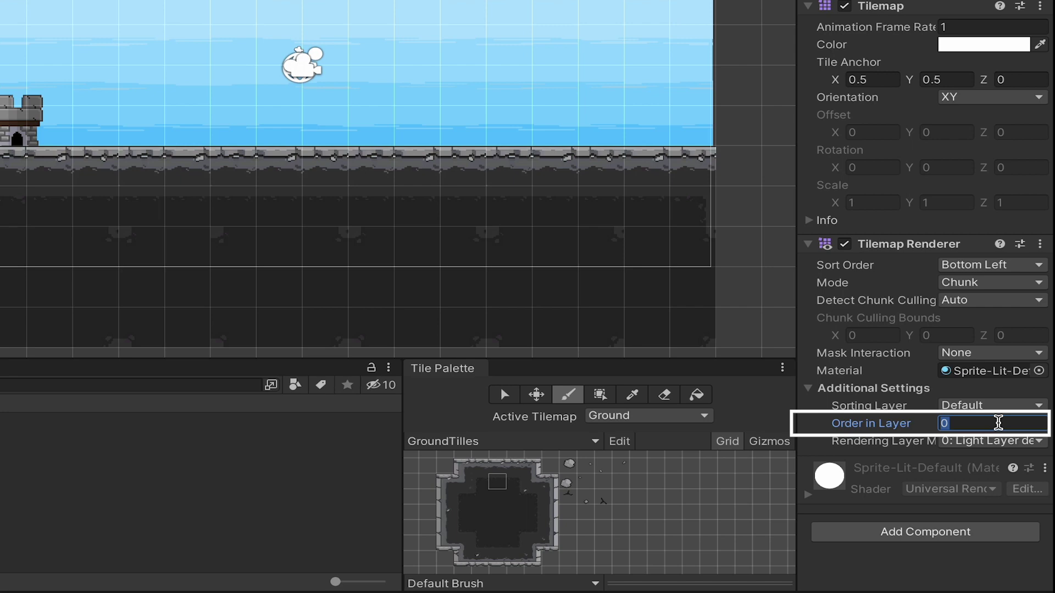
text(-1)
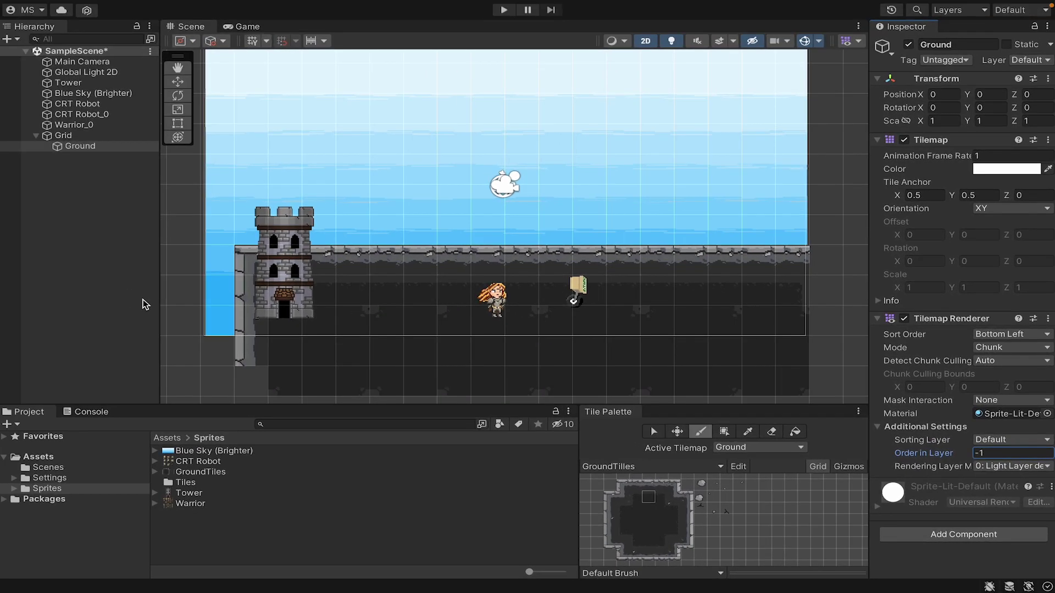
Raise the tower, warrior and robot onto the ground and delete the extra CRT Robot.
click(68, 83)
key(w)
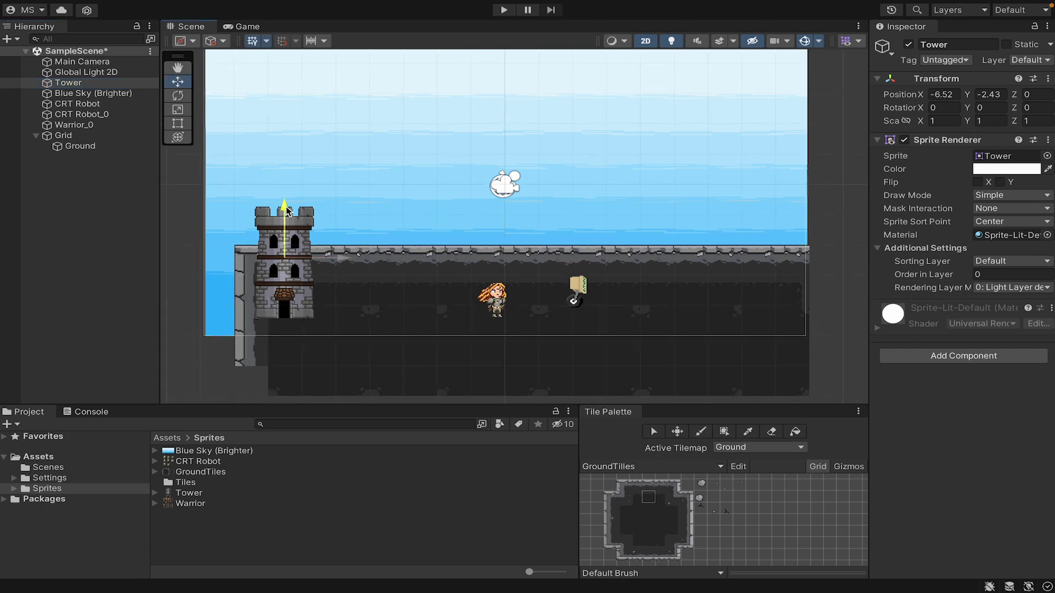
drag(287, 211, 285, 139)
click(74, 125)
shift+click(77, 104)
drag(522, 176, 520, 106)
click(115, 104)
key(Delete)
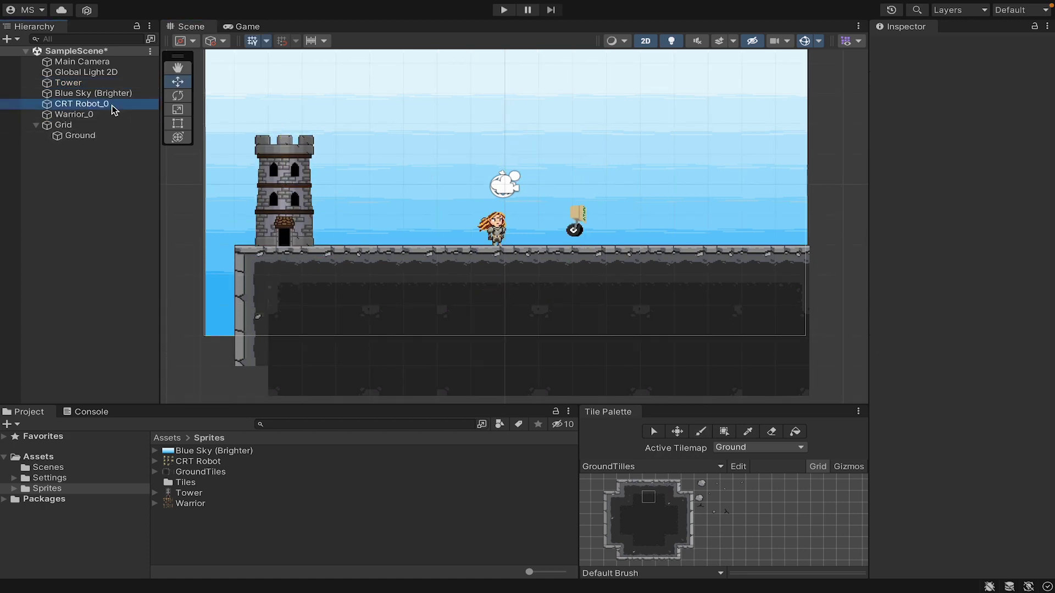
drag(576, 172, 577, 181)
scroll(363, 206, down, 2)
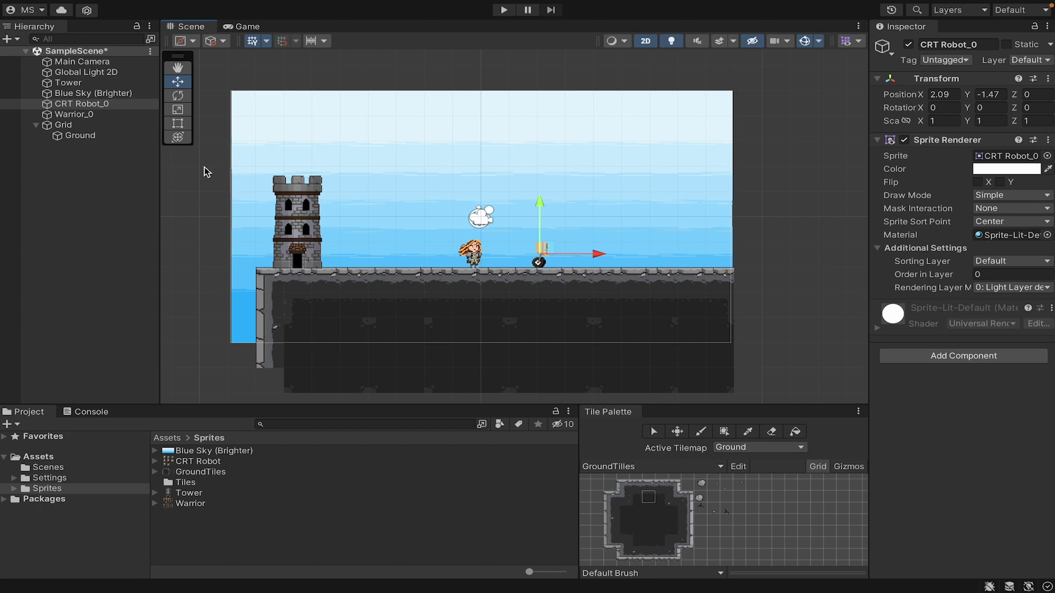
Edit the Grid's cell size, entering .5 for both width and height.
click(63, 124)
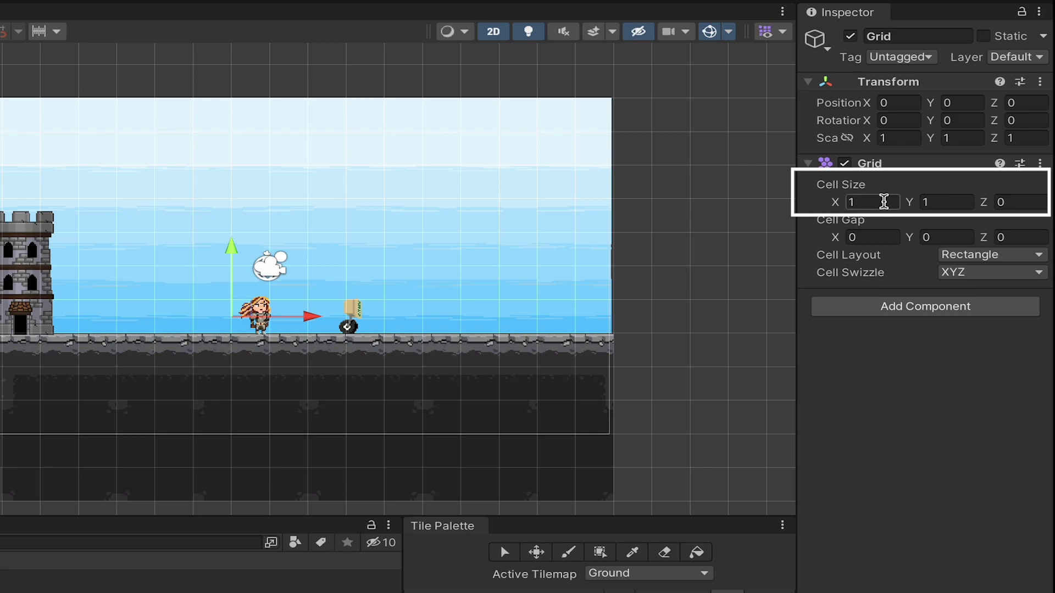
click(884, 202)
text(.5)
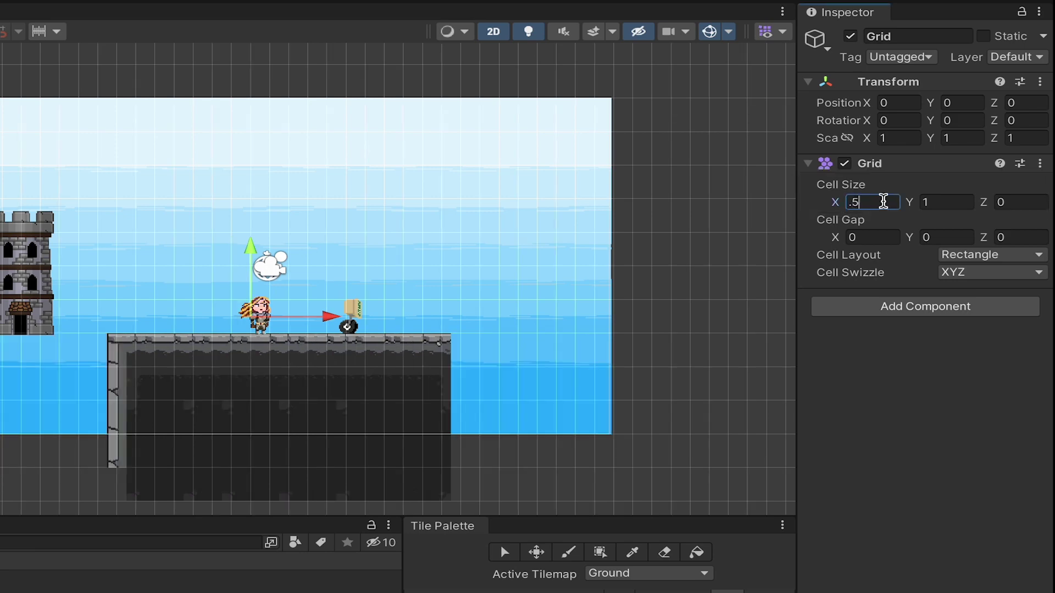
key(Tab)
text(.5)
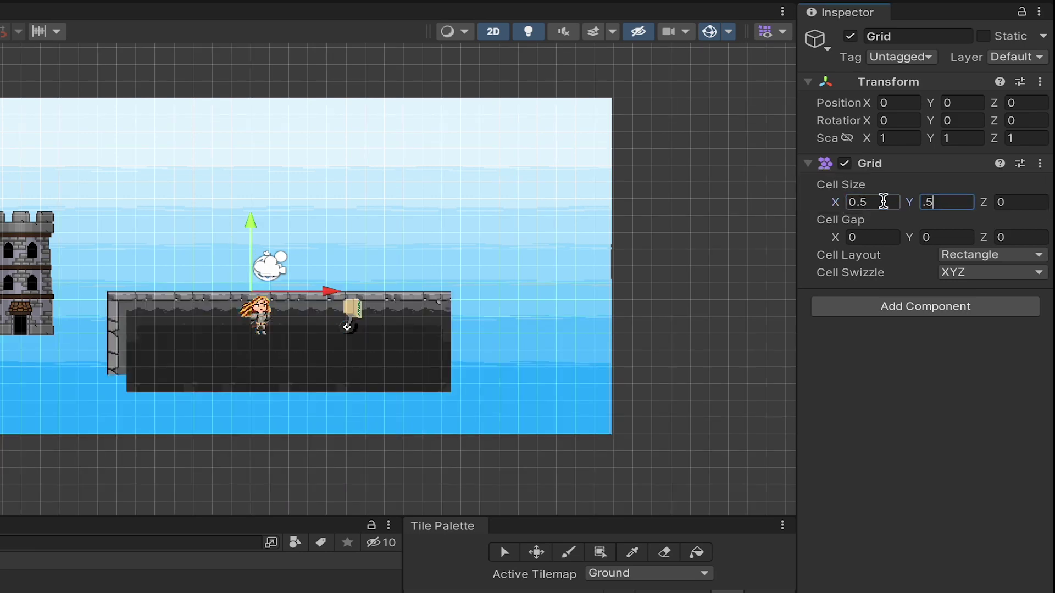
Repaint ground blocks extending to the right across the scene and erase the unwanted tiles.
drag(419, 245, 286, 326)
click(671, 456)
drag(616, 511, 616, 551)
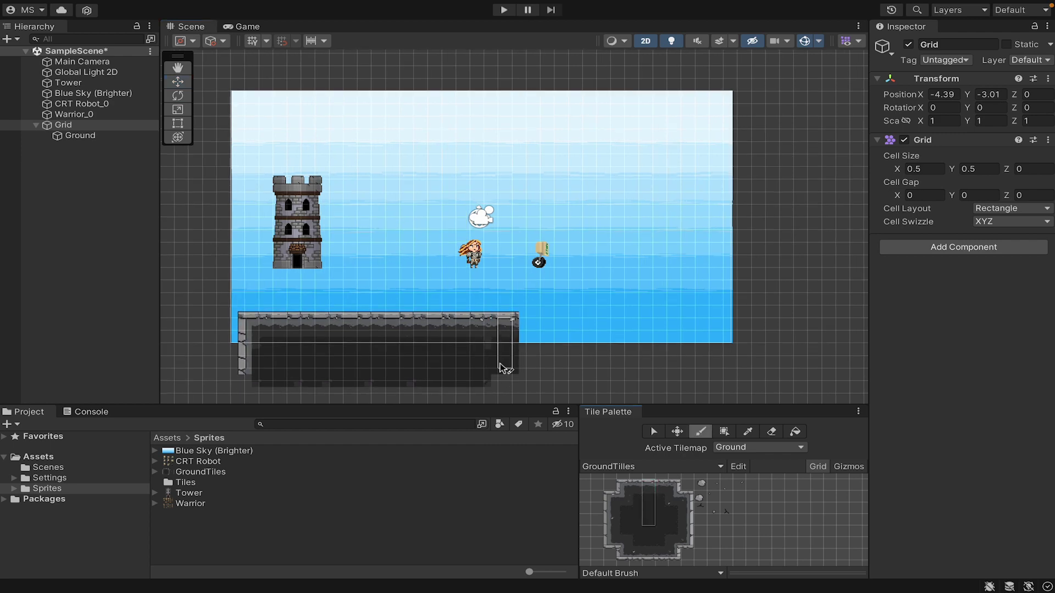
drag(459, 389, 575, 390)
drag(630, 493, 673, 527)
click(631, 320)
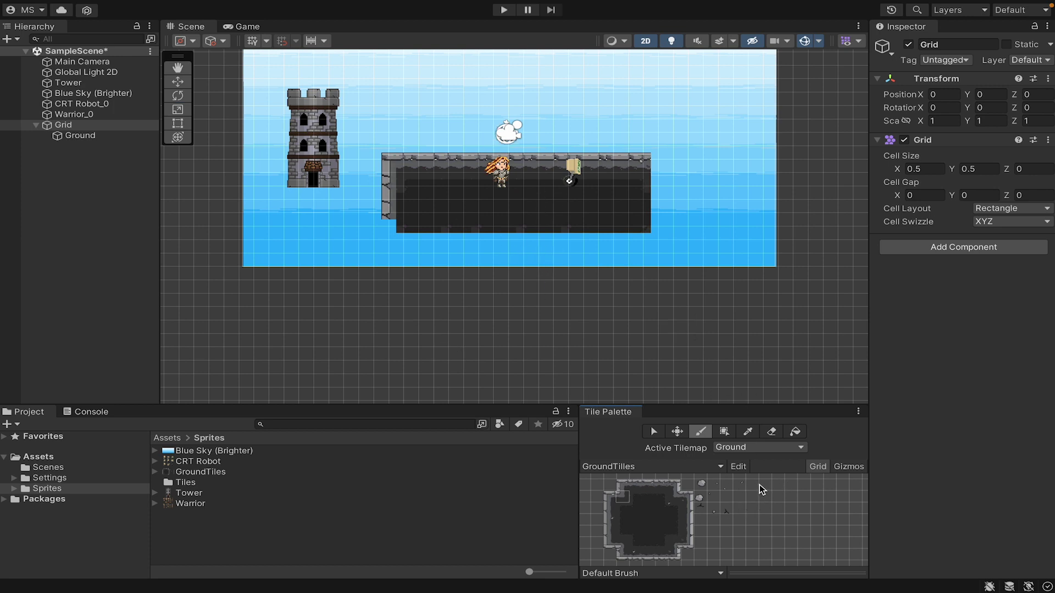
drag(757, 484, 823, 561)
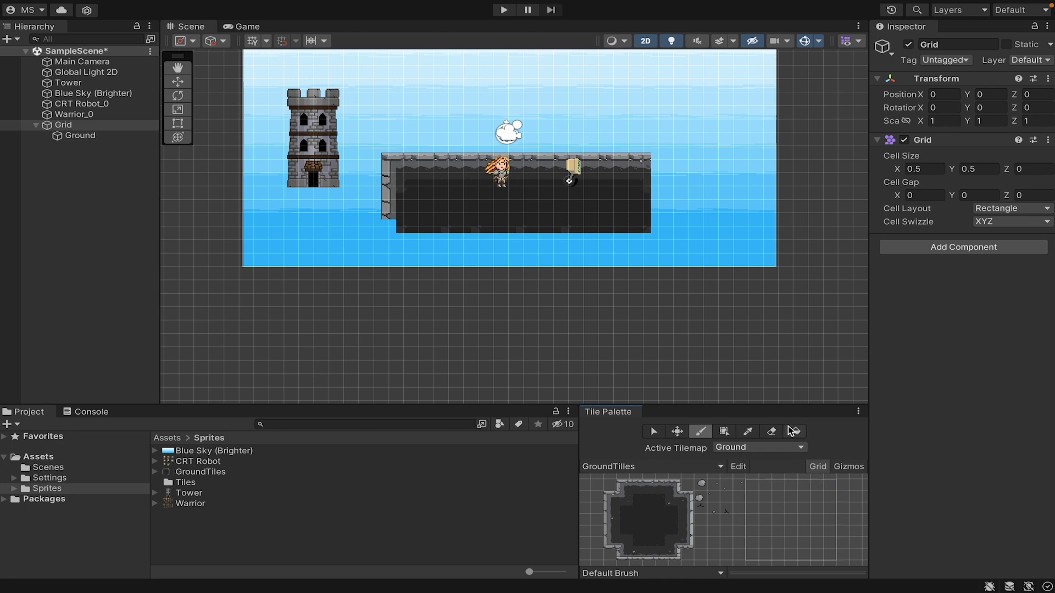
click(772, 432)
mouse_move(666, 275)
mouse_down()
mouse_move(646, 218)
mouse_move(596, 243)
mouse_move(473, 206)
mouse_move(451, 231)
mouse_up()
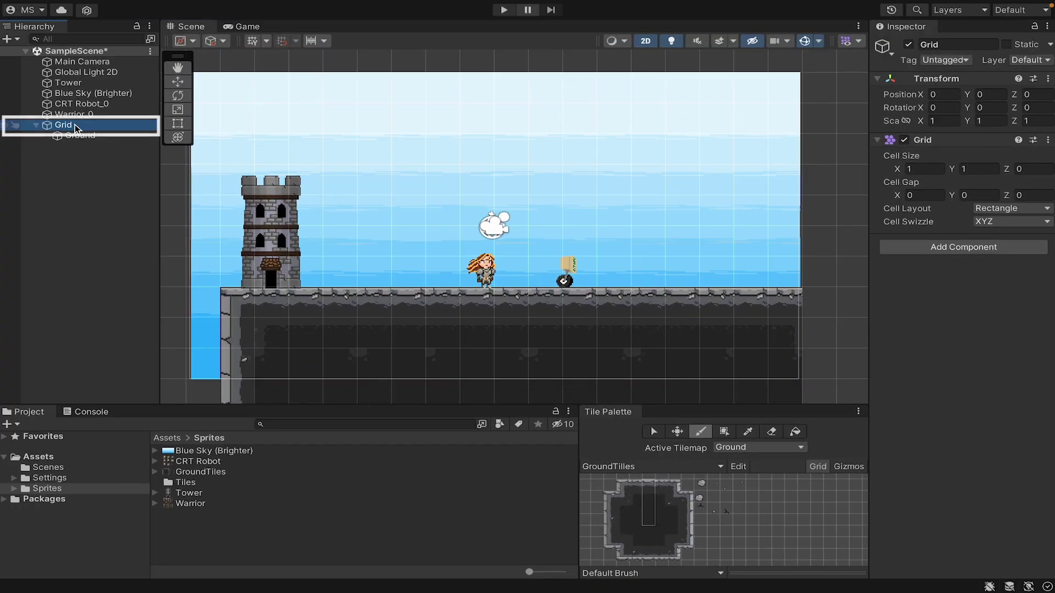
Add a rectangular tilemap under the Grid named GroundDecorations.
right_click(75, 126)
mouse_move(220, 322)
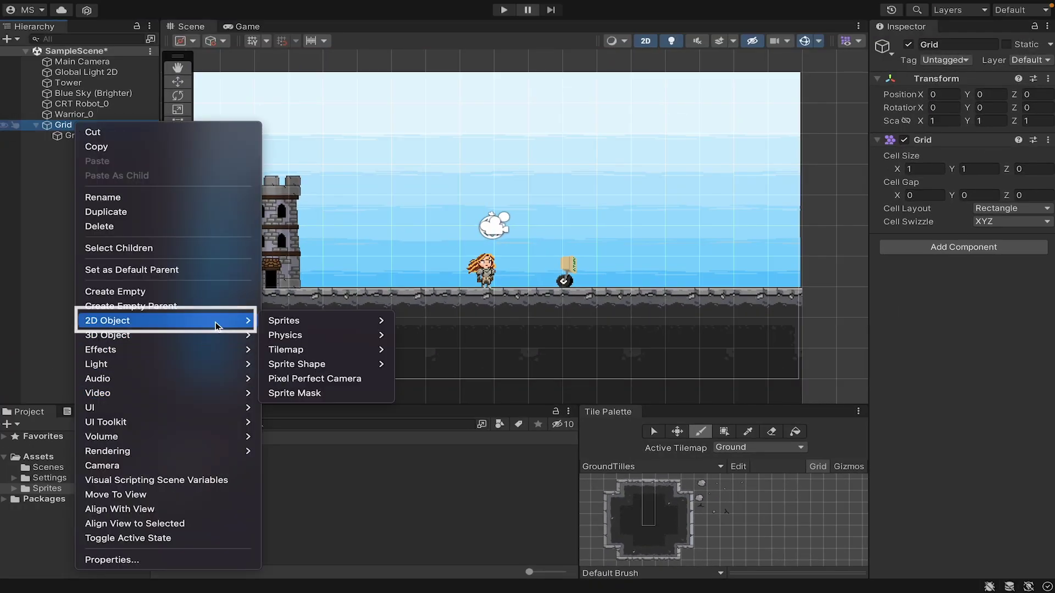
mouse_move(323, 353)
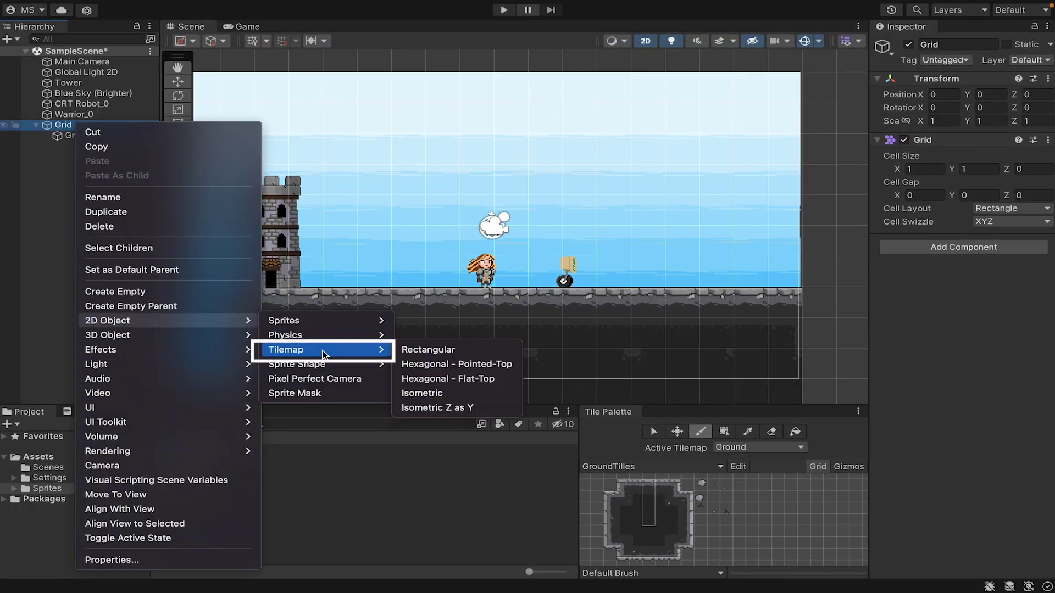
click(442, 352)
text(Groun)
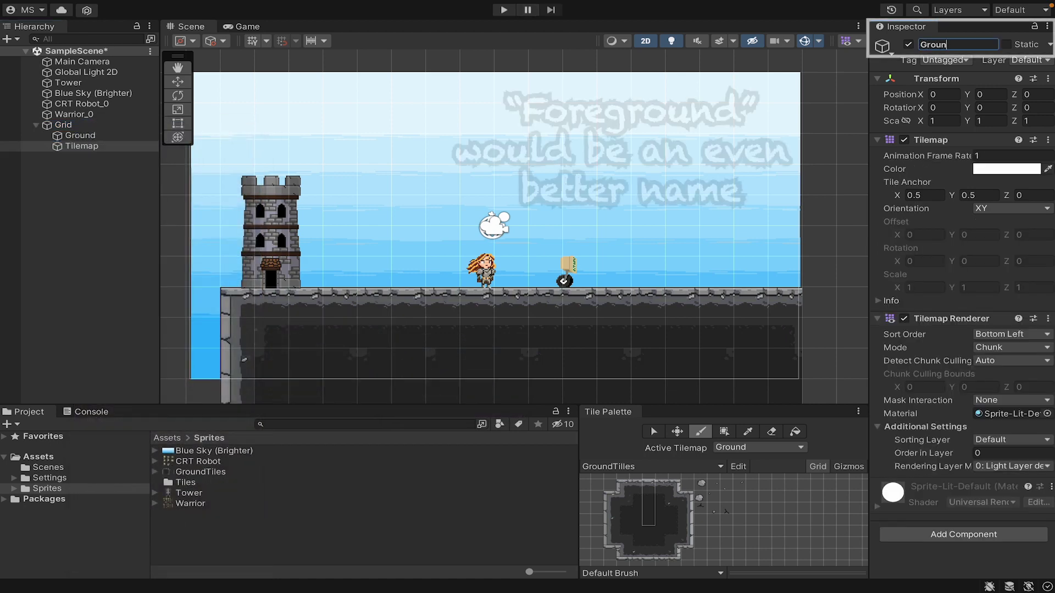
text(dDecorations)
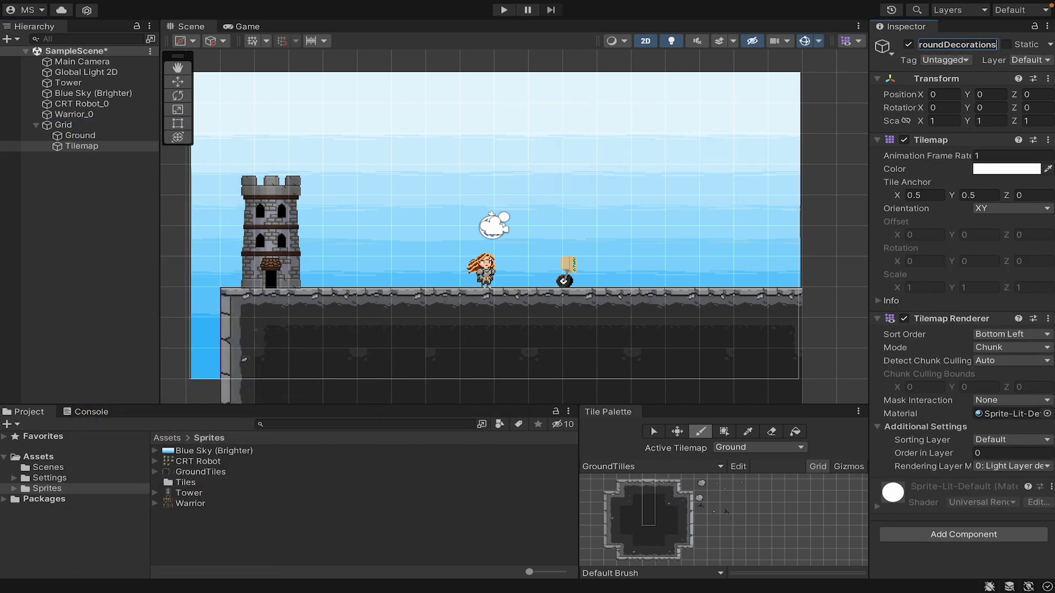
key(Return)
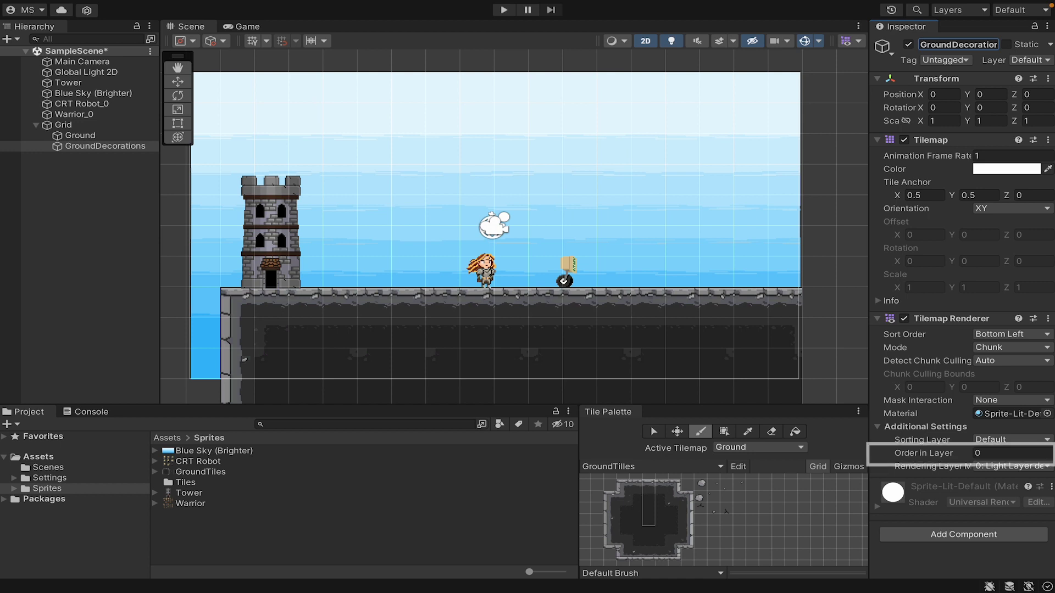
On GroundDecorations, paint rocks at the ground's left and right and a crack in the middle.
click(701, 484)
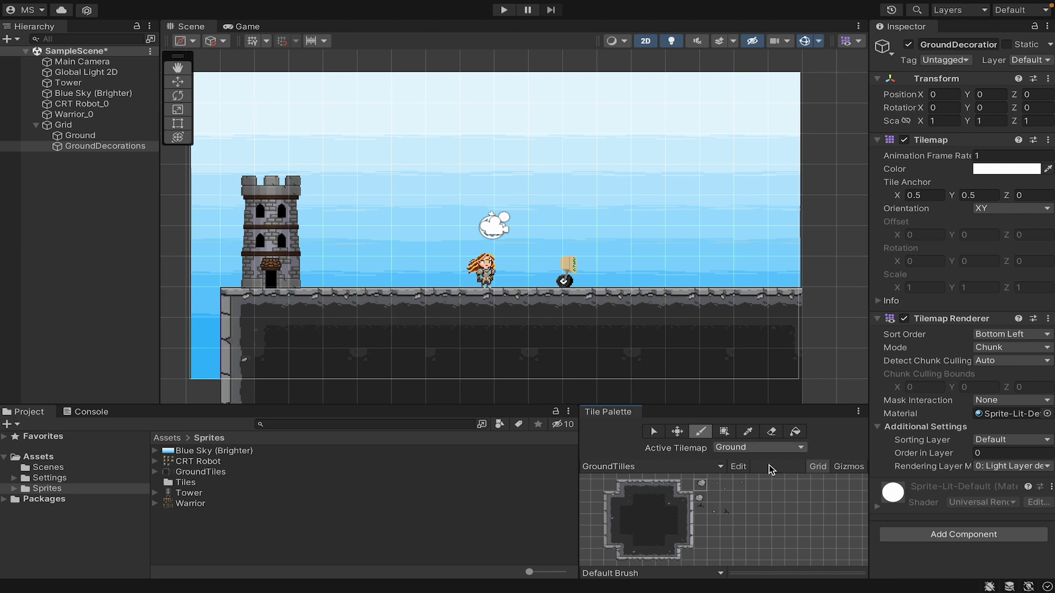
click(761, 450)
click(762, 462)
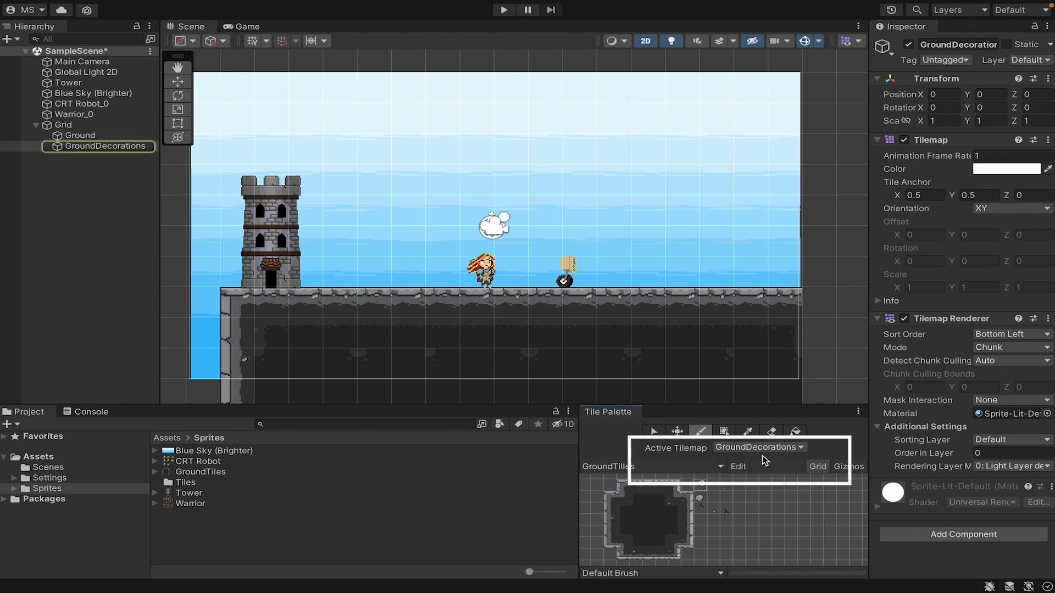
click(309, 328)
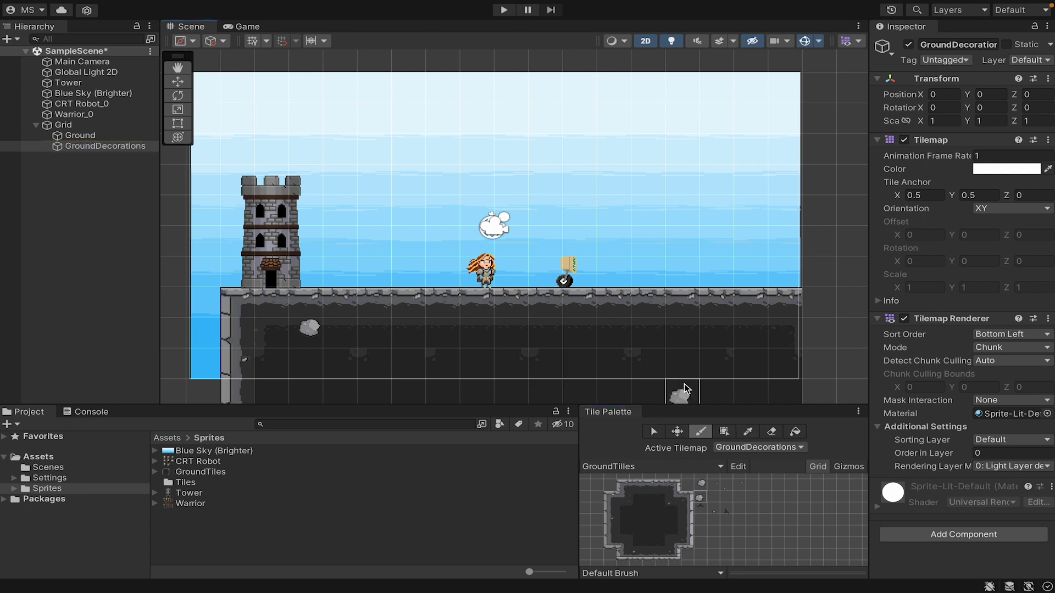
click(789, 330)
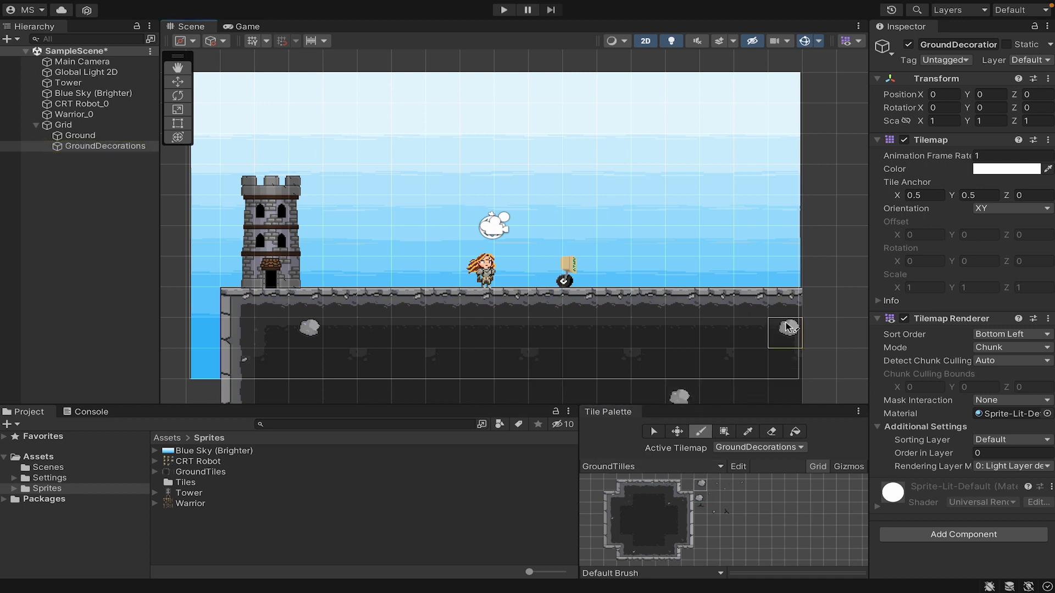
key(i)
click(701, 506)
click(581, 328)
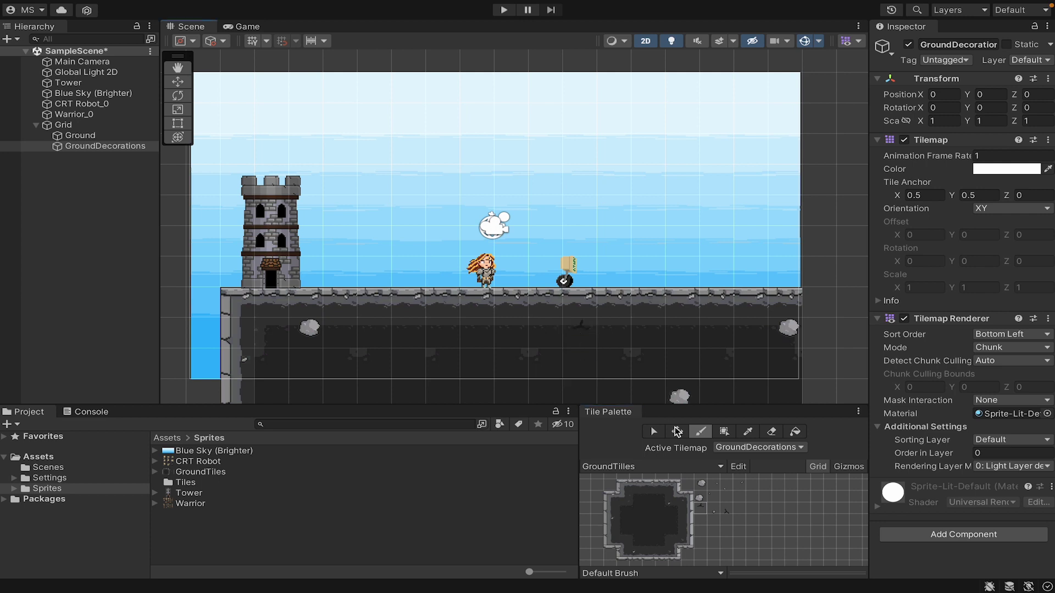
click(727, 510)
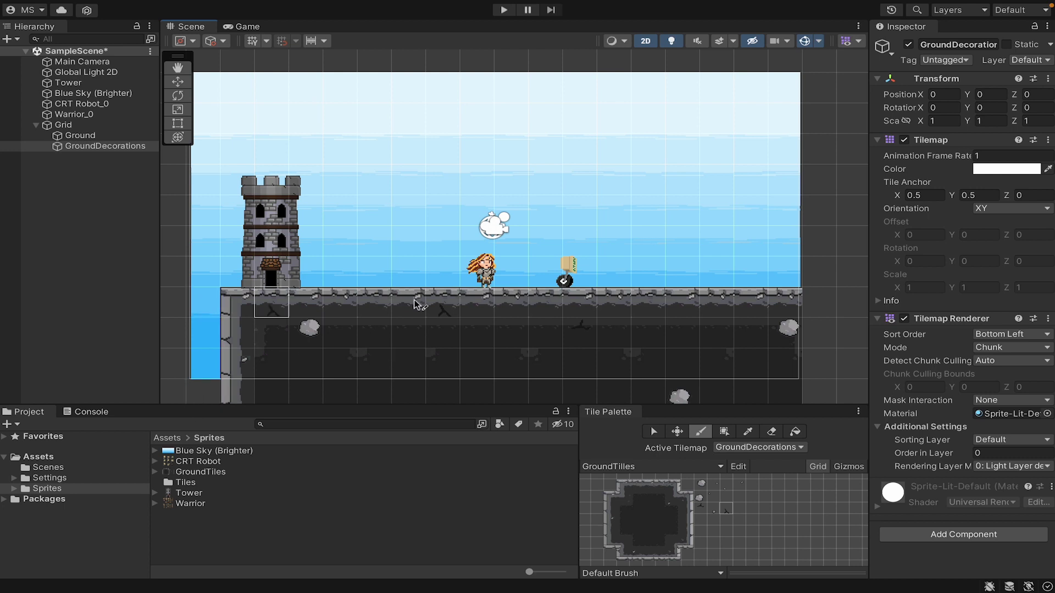
Add a rectangular tilemap named Background under the Grid with Order in Layer -2.
right_click(79, 132)
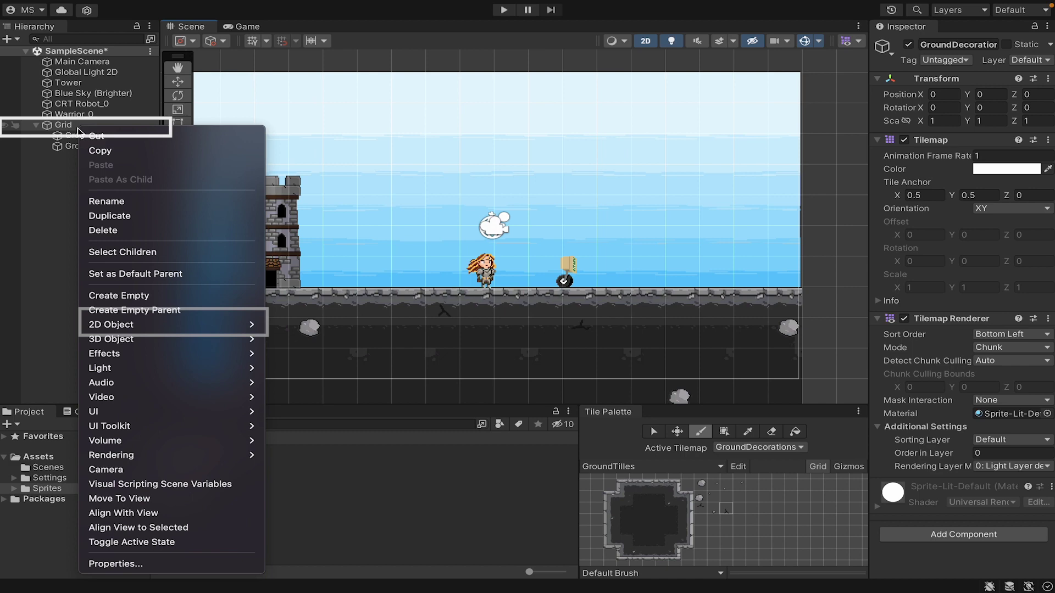
mouse_move(220, 325)
mouse_move(329, 354)
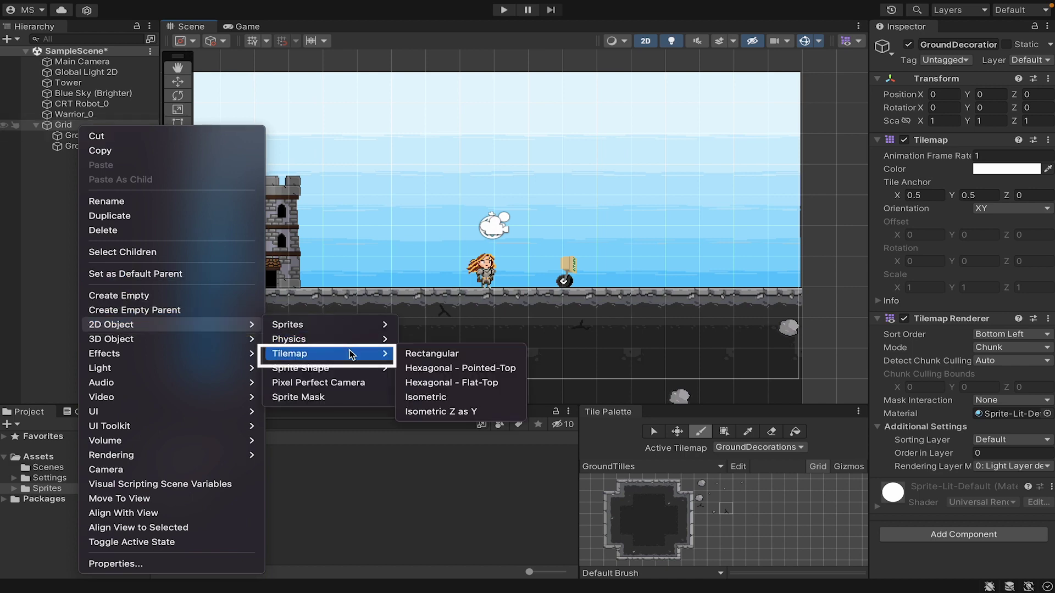
click(434, 355)
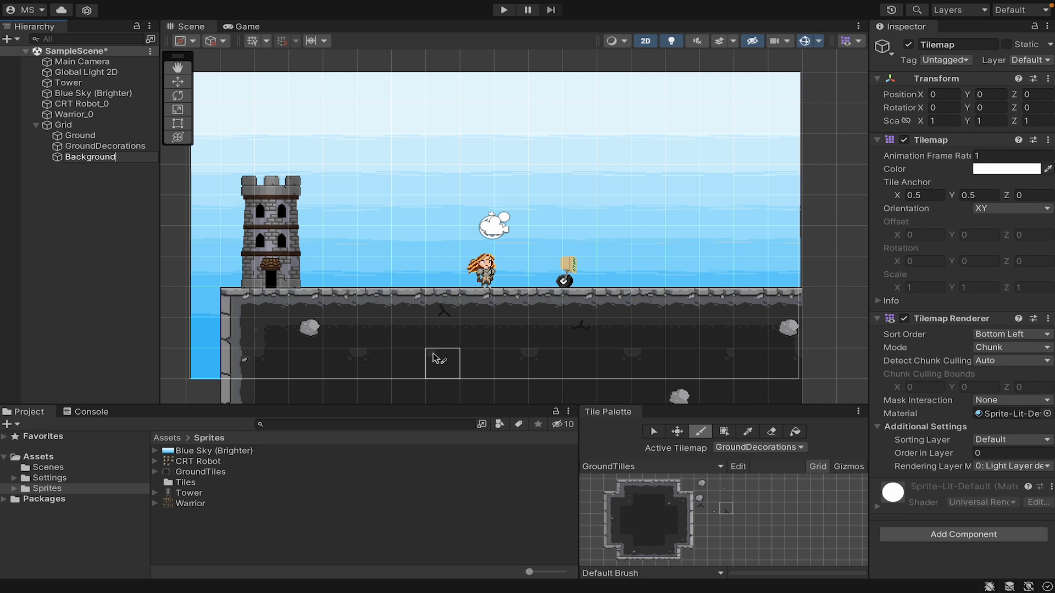
key(Return)
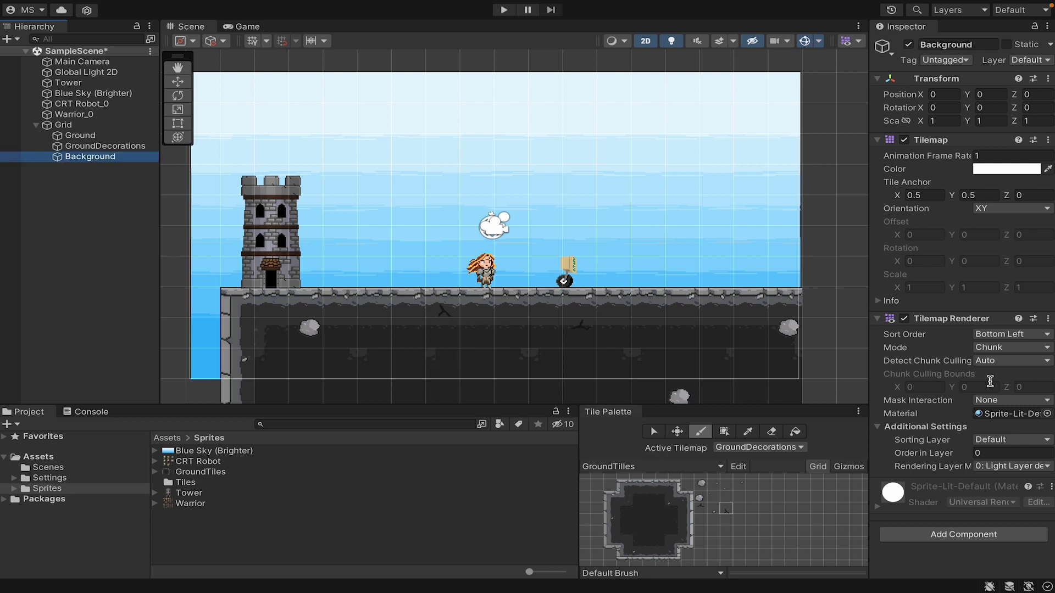
click(1022, 454)
text(-2)
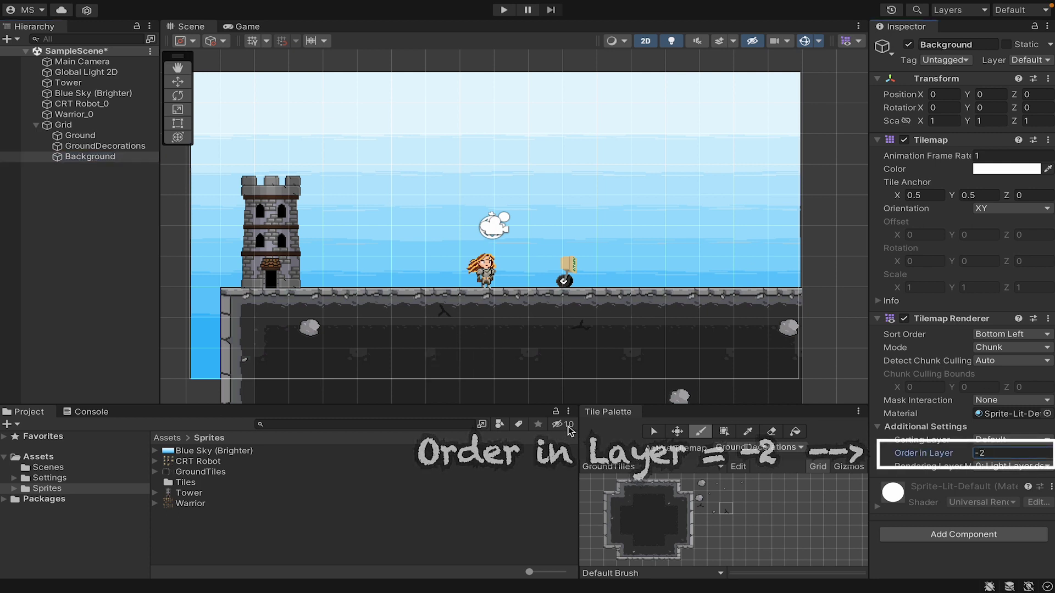
click(612, 508)
Pick the stone pillar tiles and make Background the active tilemap for painting.
key(i)
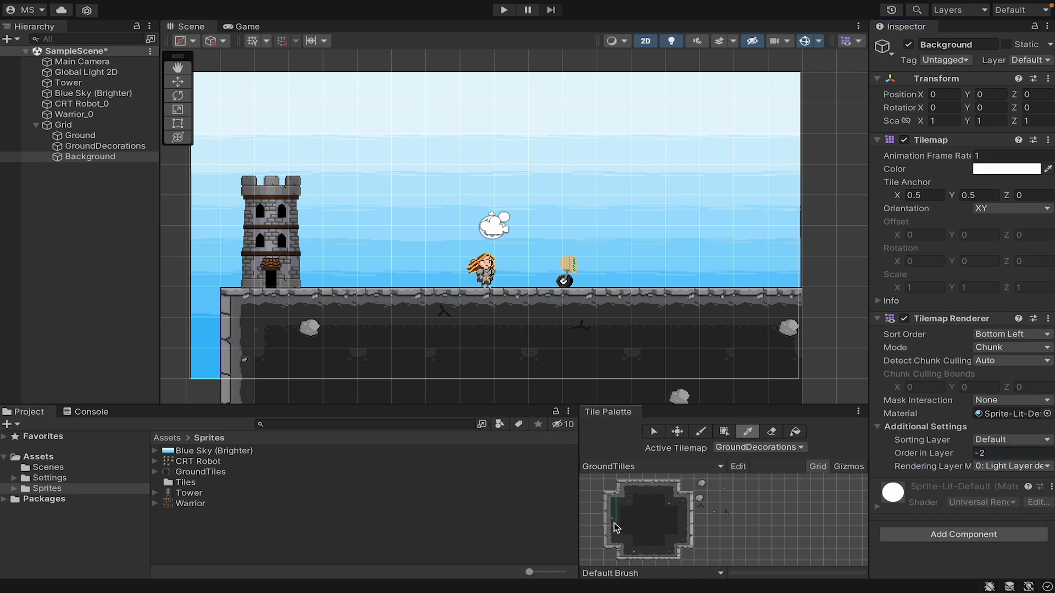
drag(618, 532, 618, 533)
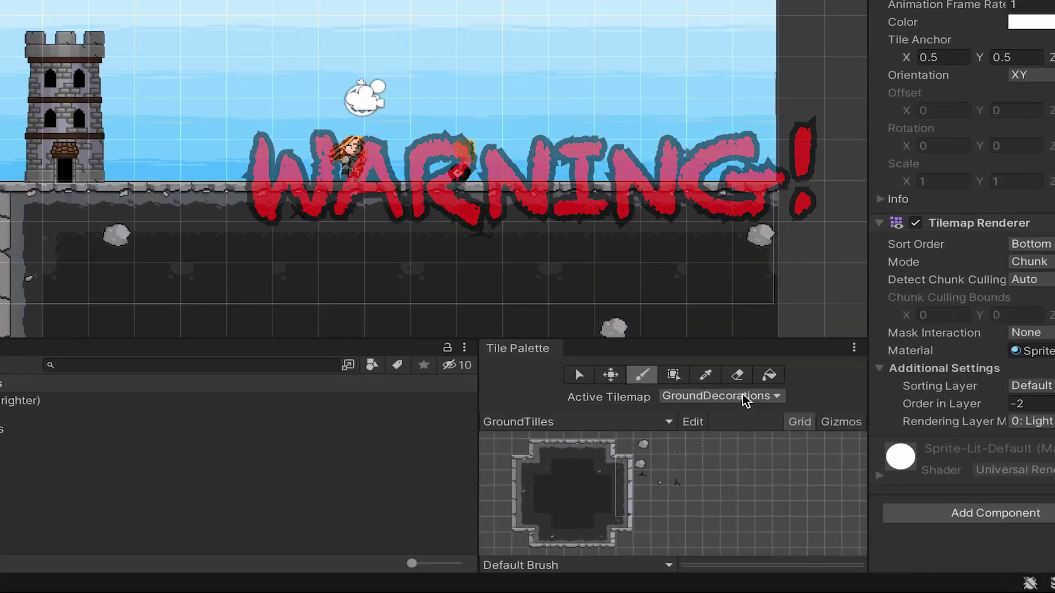
click(743, 398)
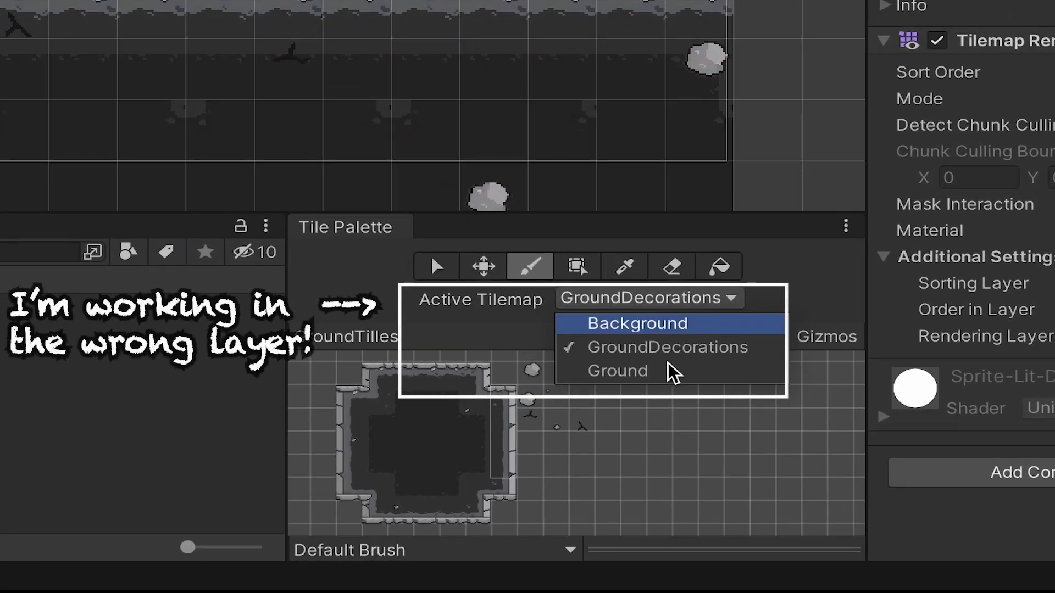
click(677, 325)
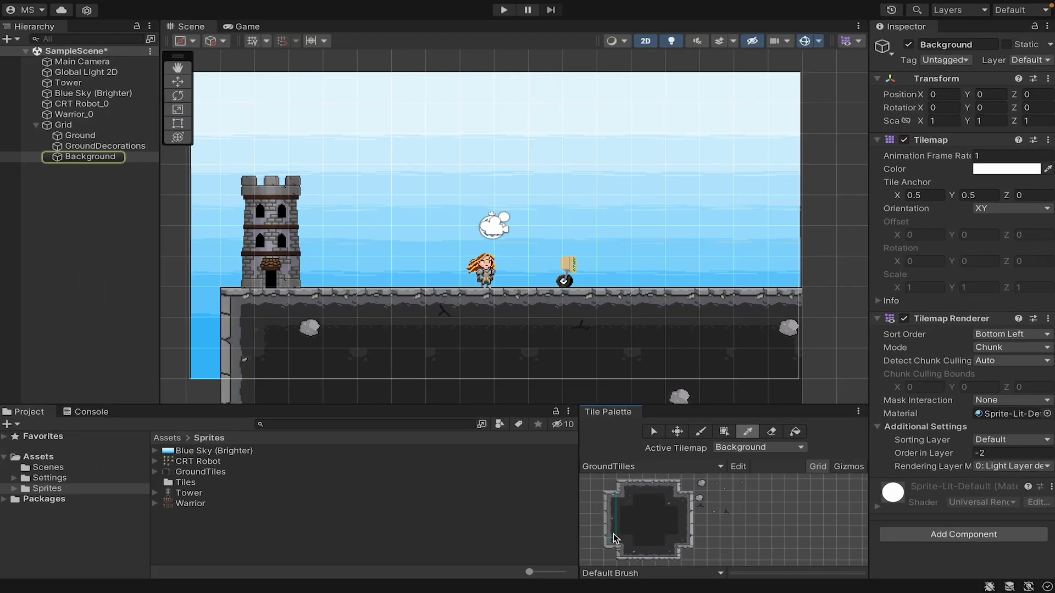
Paint two stone pillars joined by a top platform, then bucket-fill the interior with dark tiles.
click(477, 274)
drag(620, 483, 670, 491)
click(477, 181)
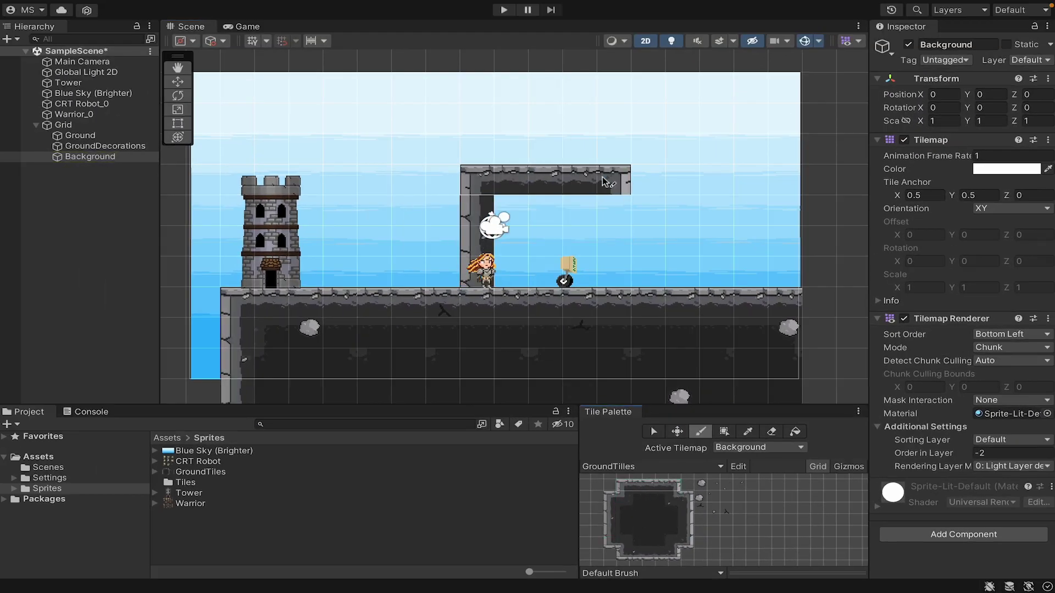
drag(613, 180, 614, 275)
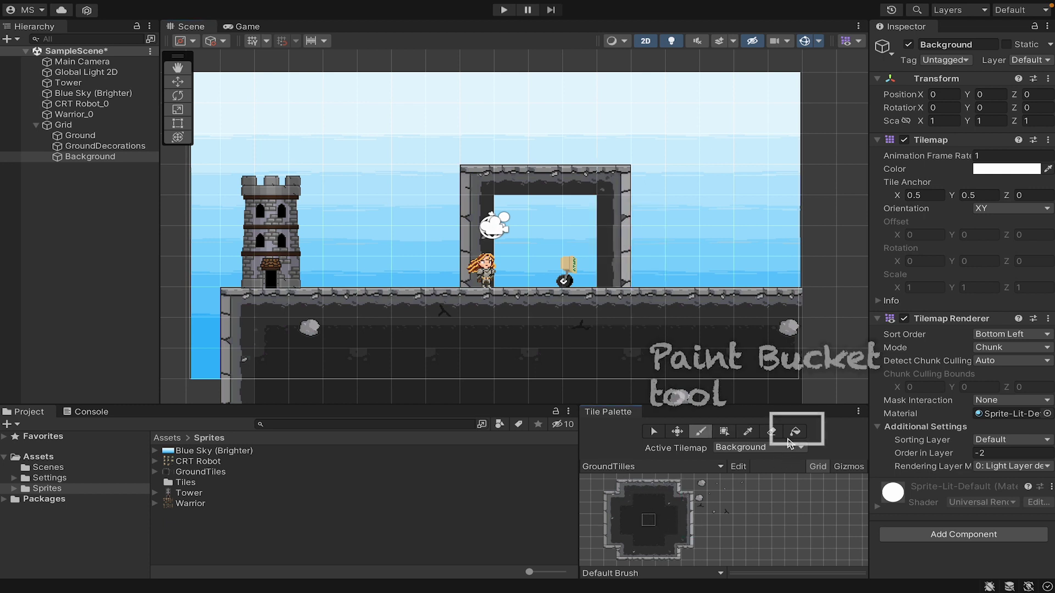
key(g)
click(649, 264)
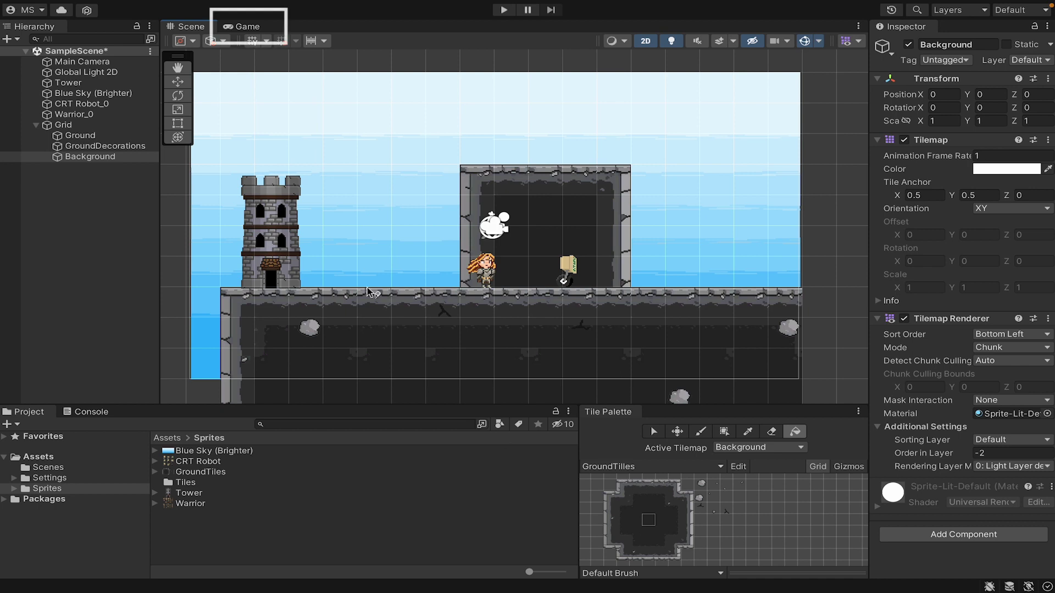
Switch to the Game view to see the stone room behind the warrior and CRT Robot.
click(247, 26)
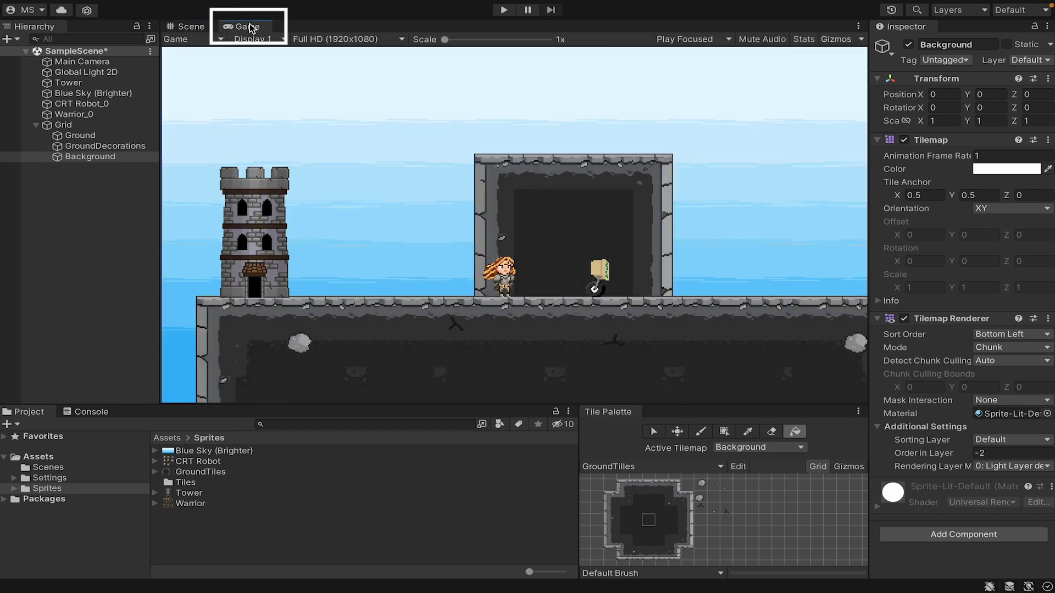